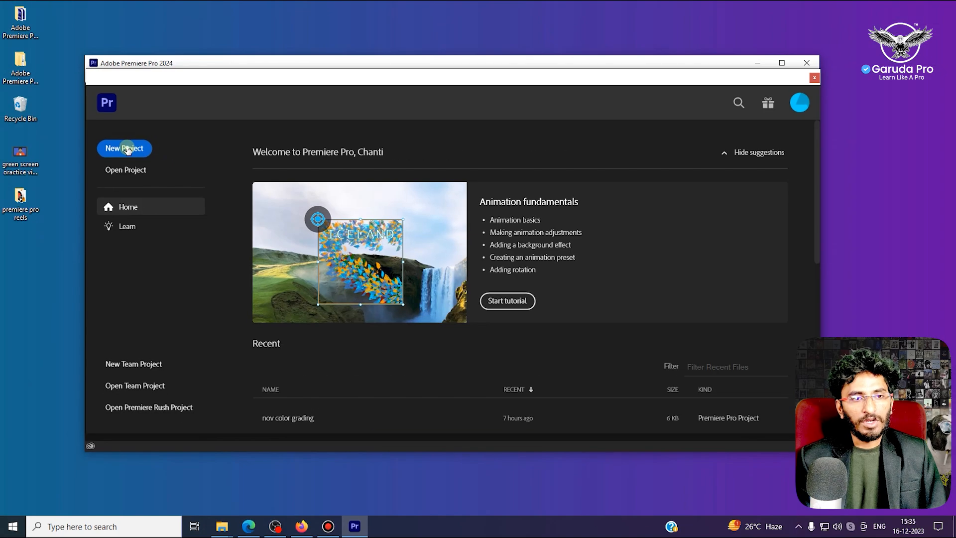
- Create a new project named "Remove Greenscreen" with the Desktop as its project location
left_click(128, 151)
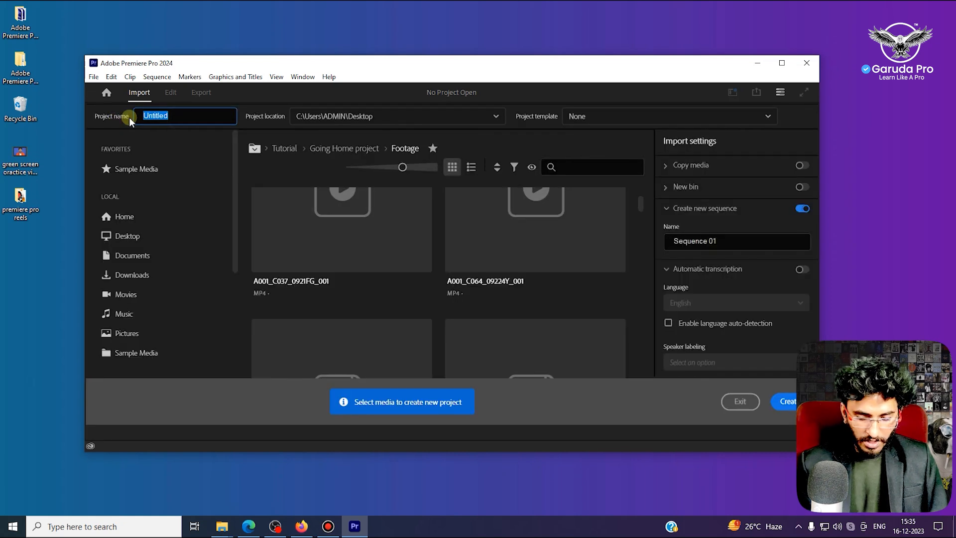
type("Remove Greenscreen")
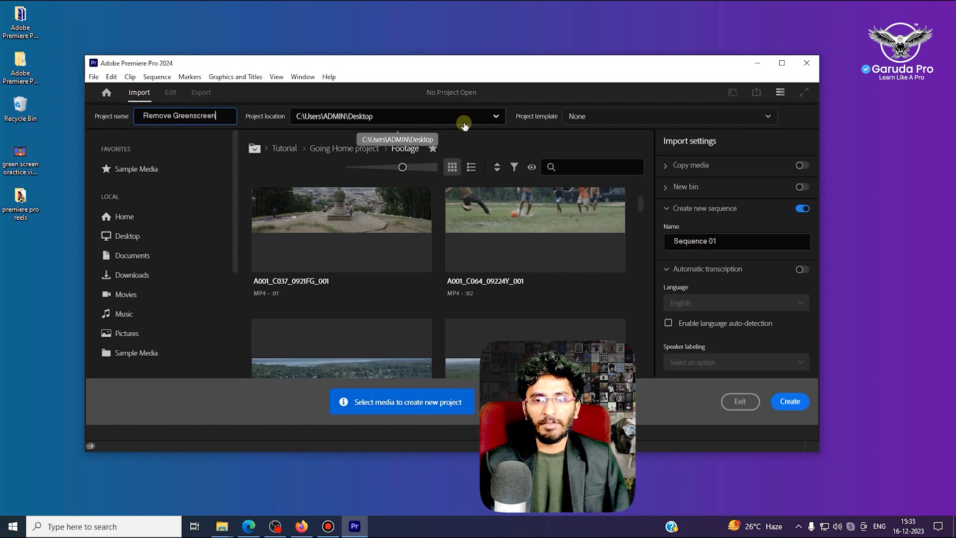
left_click(495, 117)
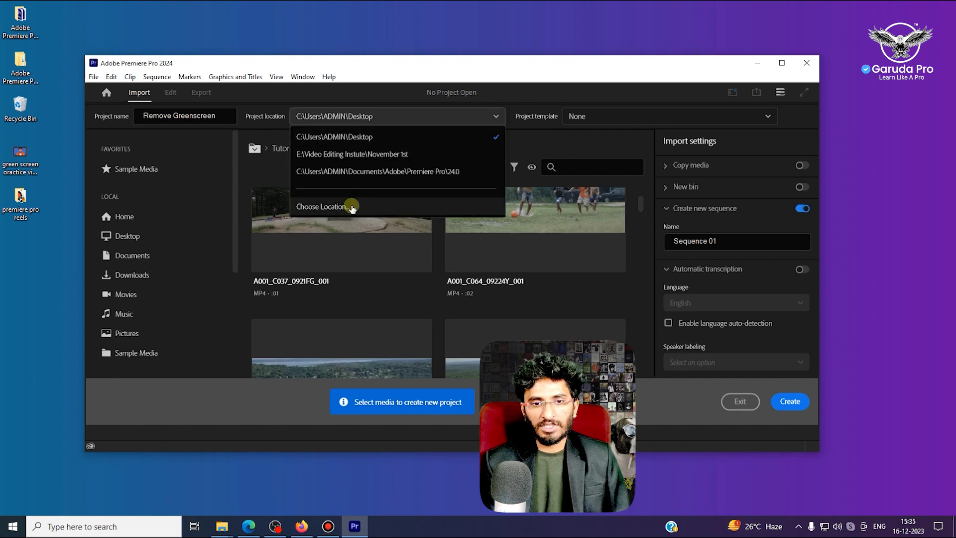
left_click(343, 208)
scroll(89, 204, "up", 2)
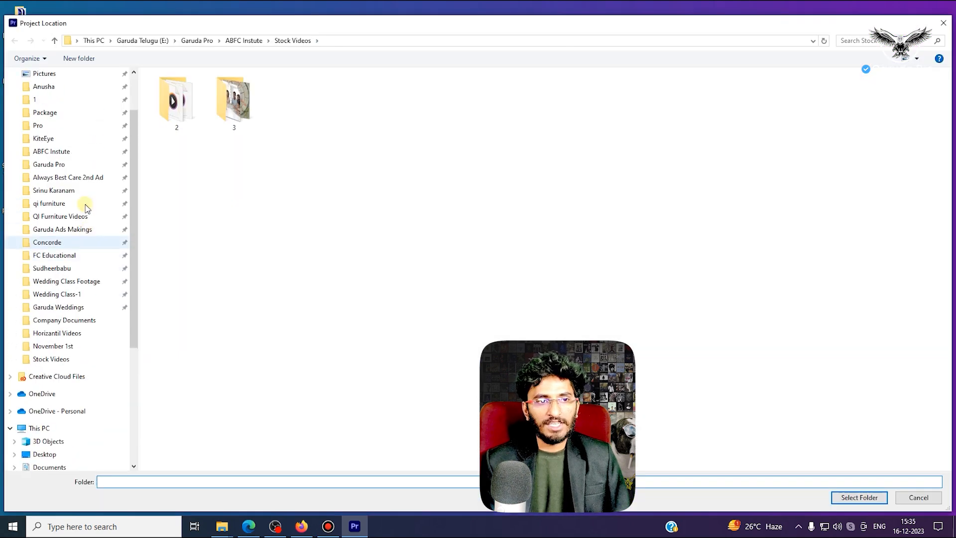
left_click(47, 95)
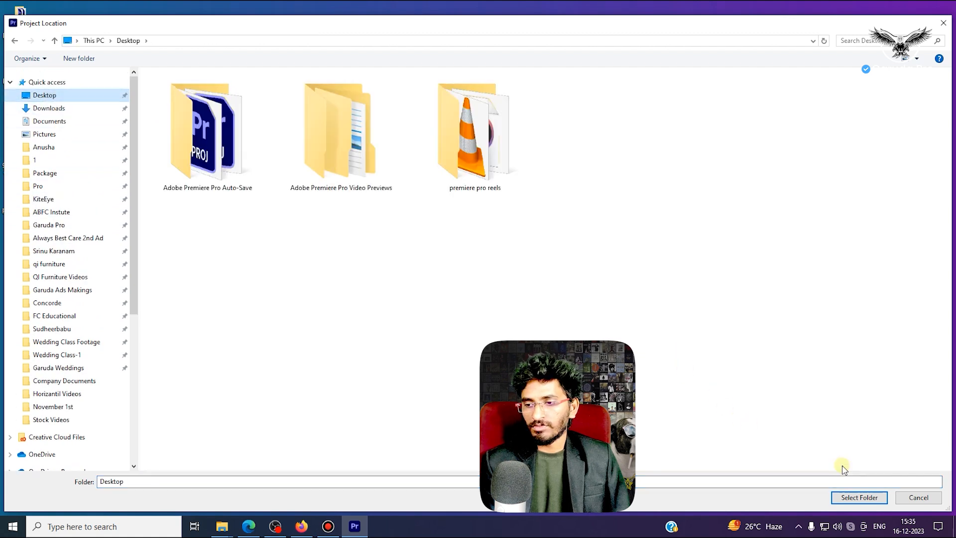
left_click(854, 498)
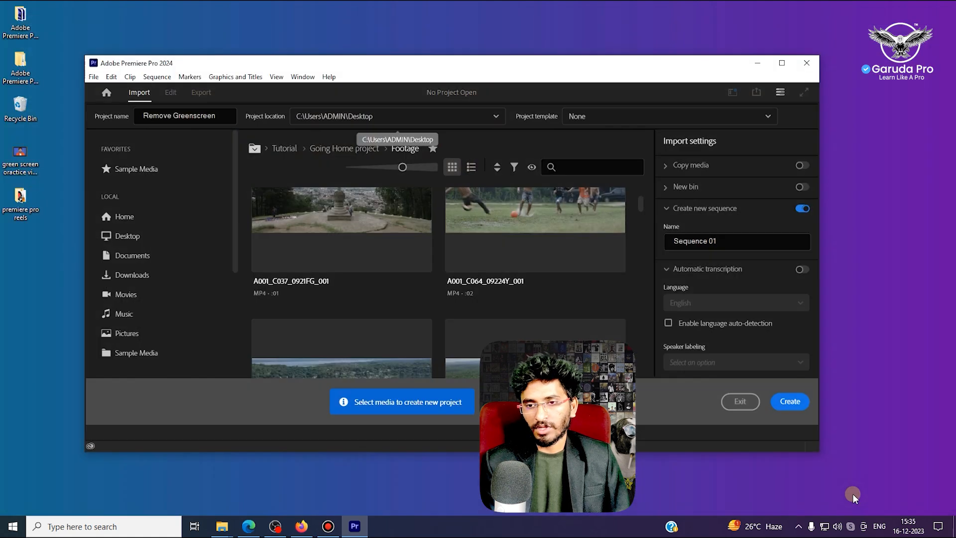
left_click(794, 404)
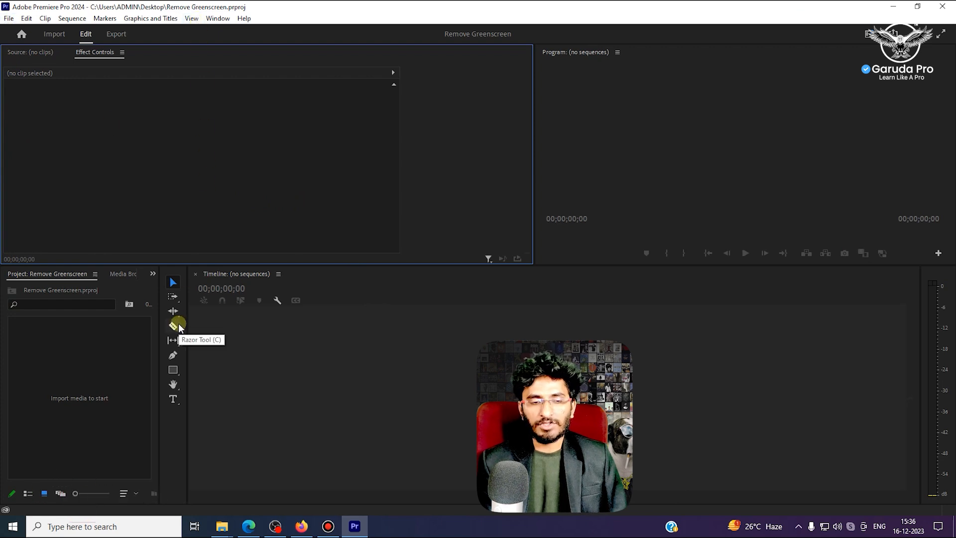
- Widen the Project panel and import "green screen oractice video.mp4" from the Desktop
left_click_drag(159, 344, 220, 345)
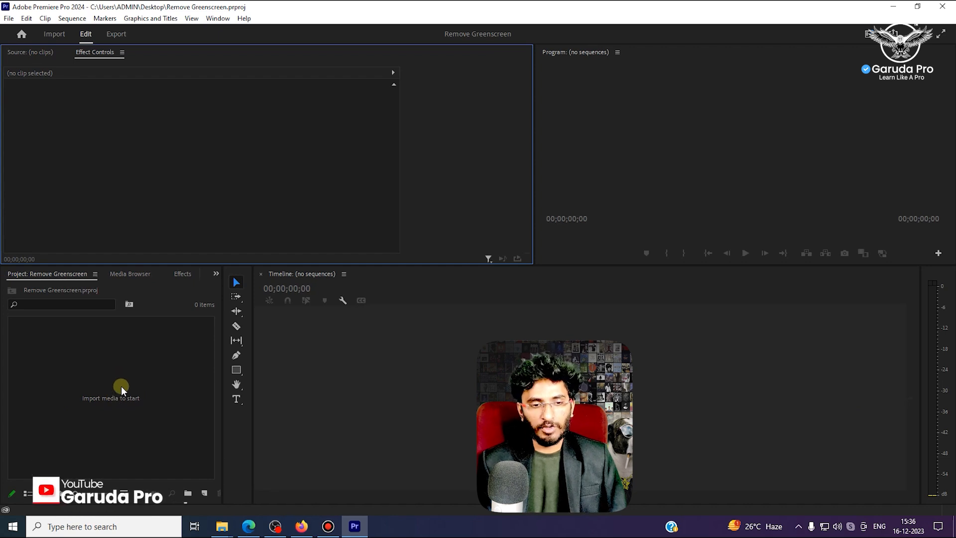
right_click(121, 384)
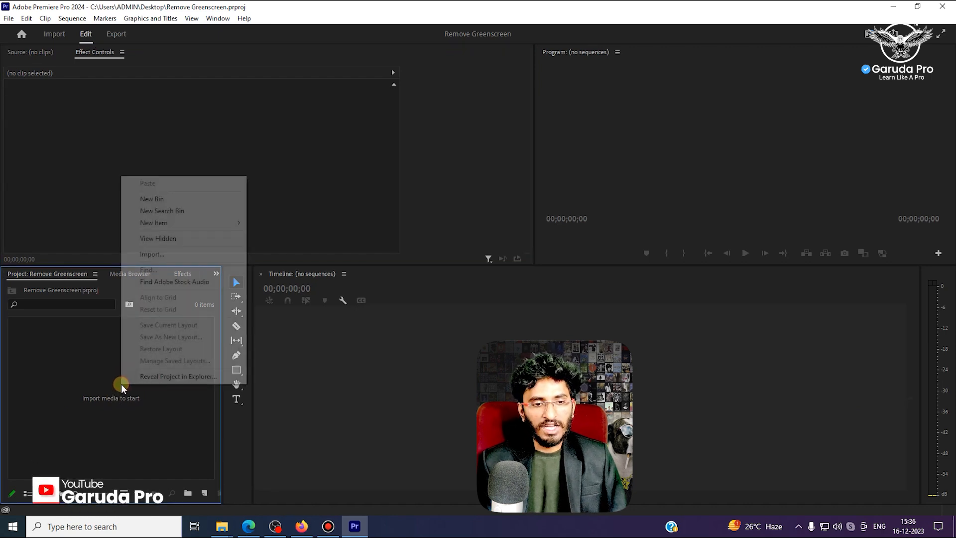
left_click(162, 254)
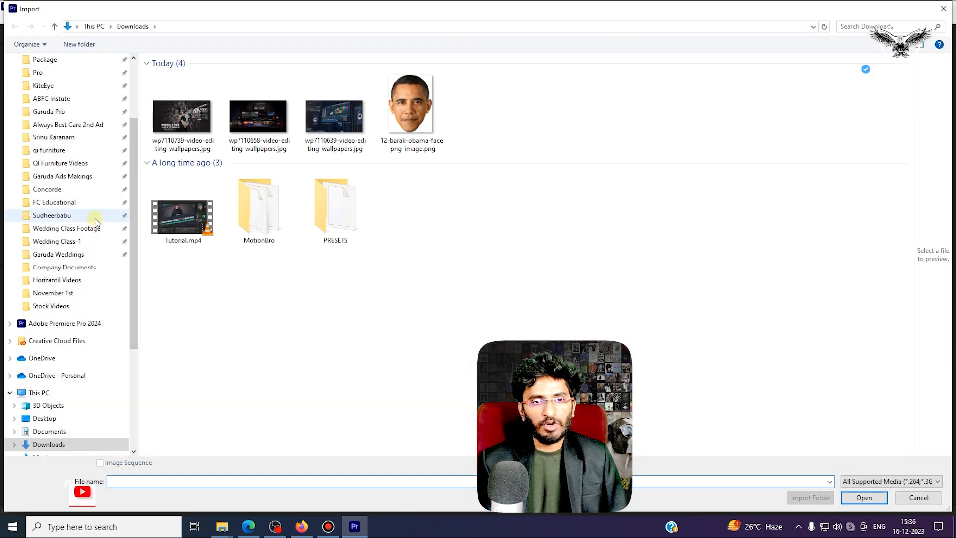
scroll(92, 197, "up", 3)
left_click(50, 83)
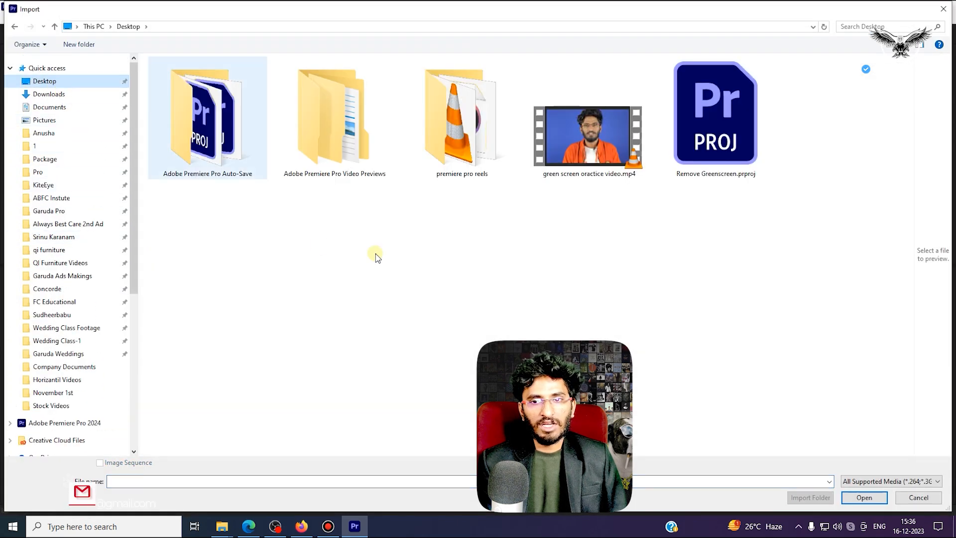
left_click(596, 162)
left_click(864, 497)
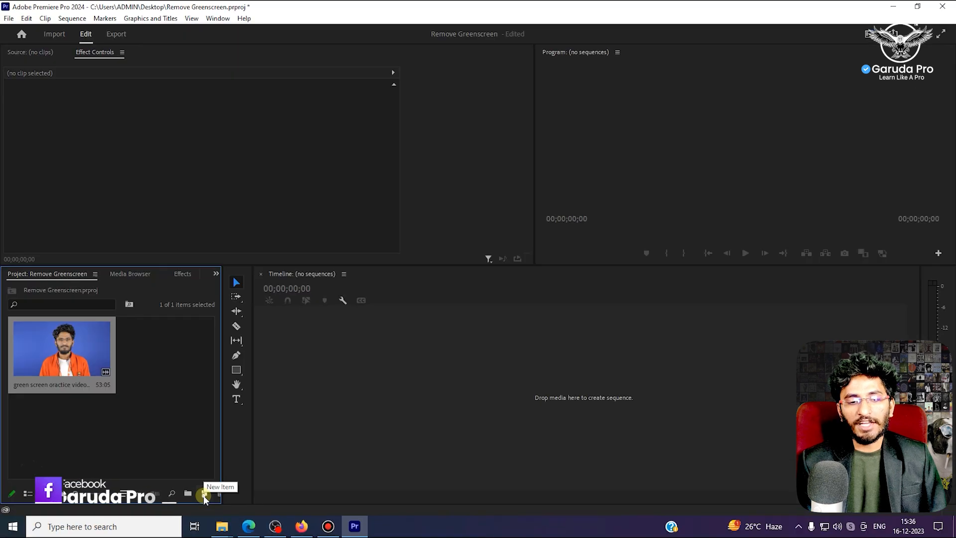
- Start a new sequence based on the HD 1080p 29.97 fps preset
left_click(203, 495)
left_click(156, 430)
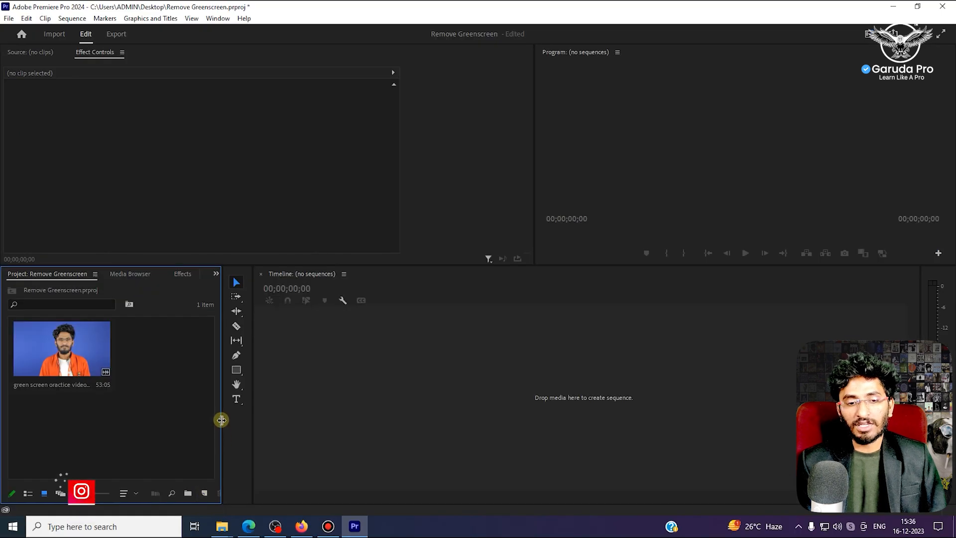
left_click_drag(222, 419, 256, 420)
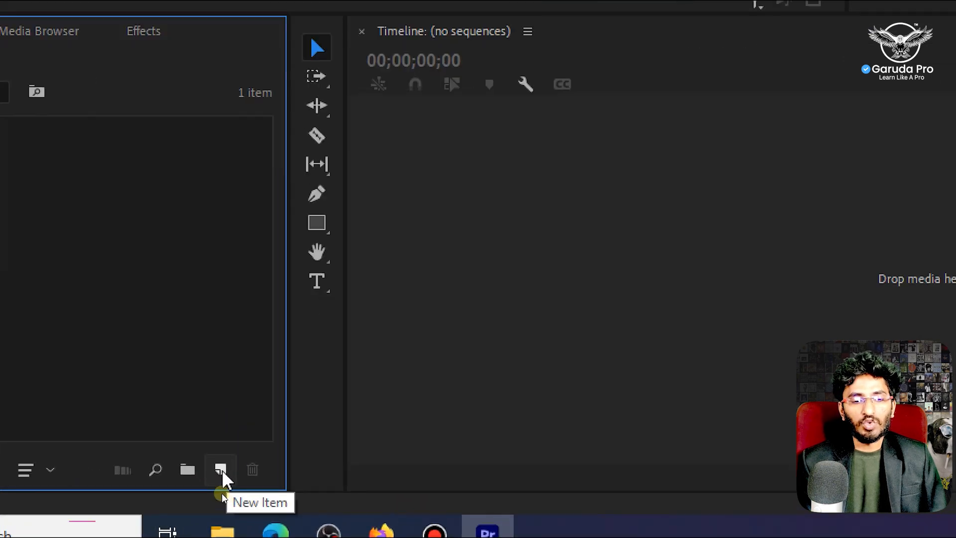
left_click(222, 470)
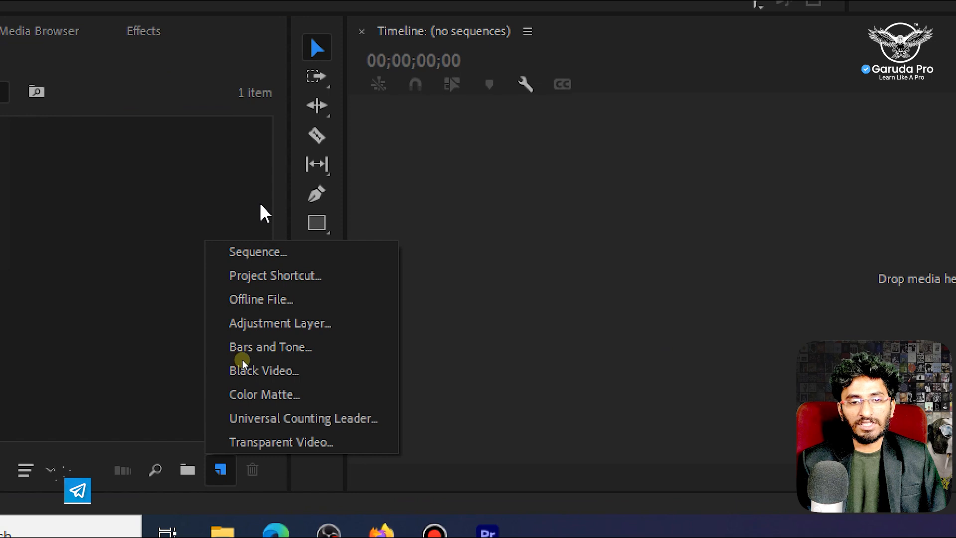
left_click(267, 254)
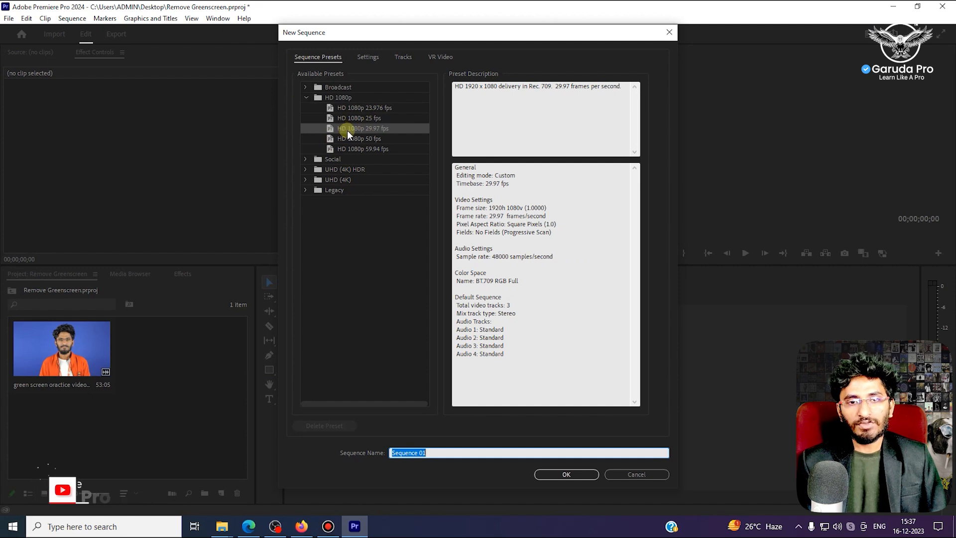
left_click(379, 131)
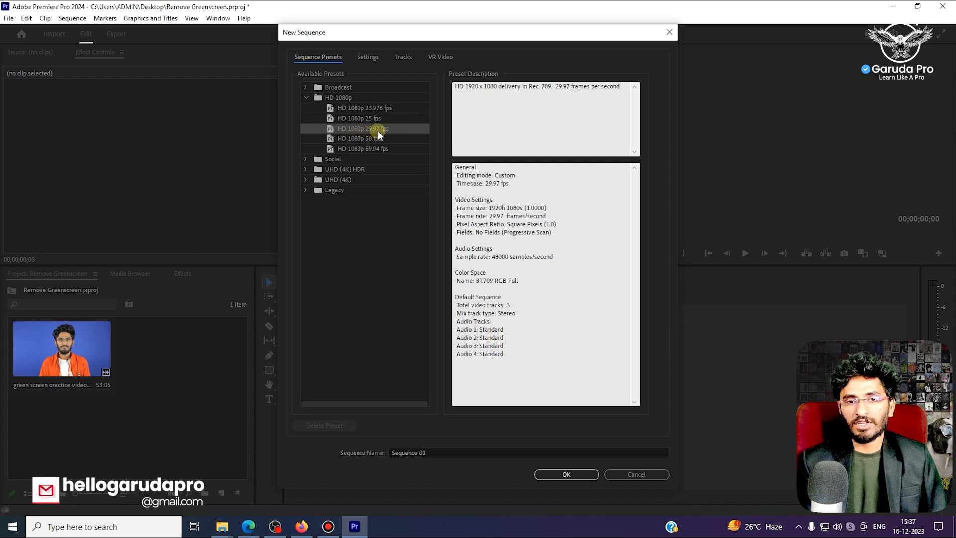
left_click(305, 97)
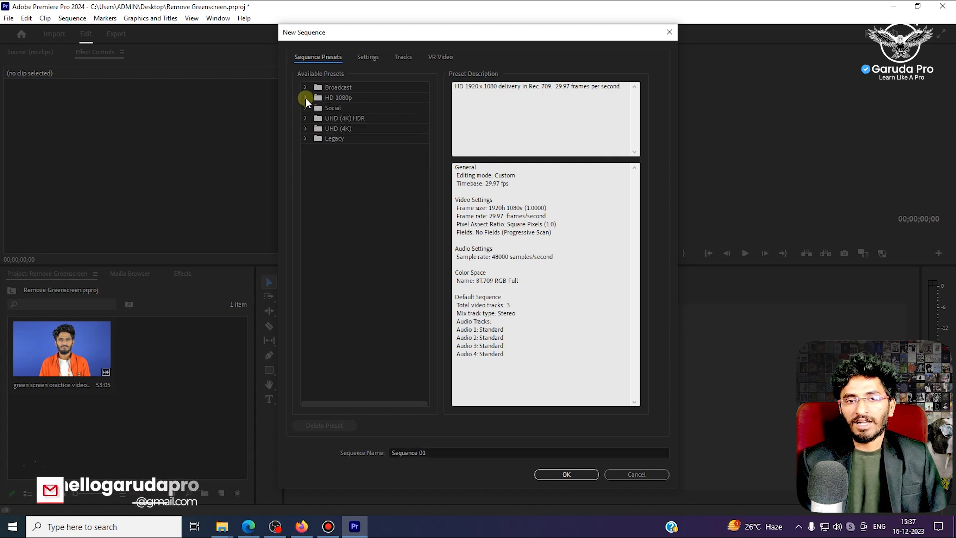
- Set the new sequence's timebase to 25.00 frames/second and create the sequence
left_click(368, 58)
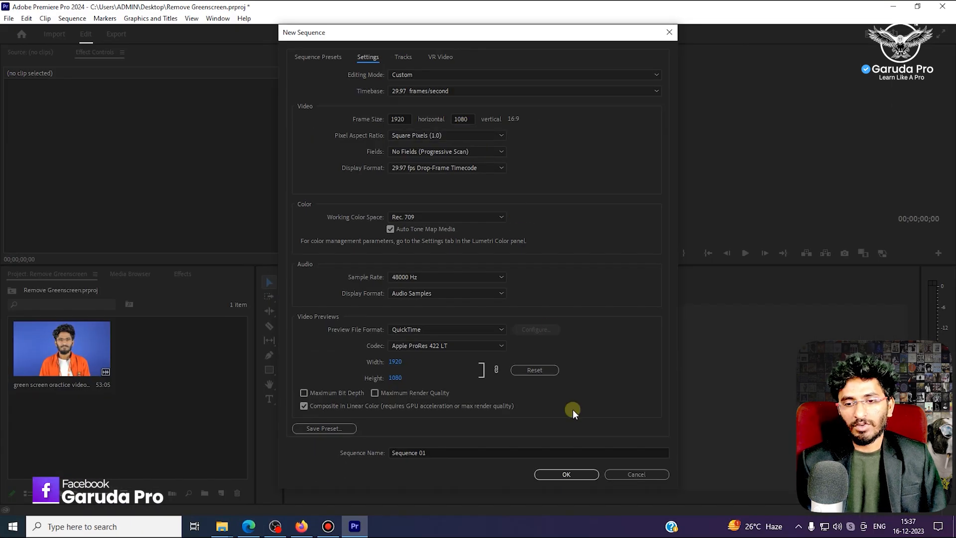
left_click(420, 91)
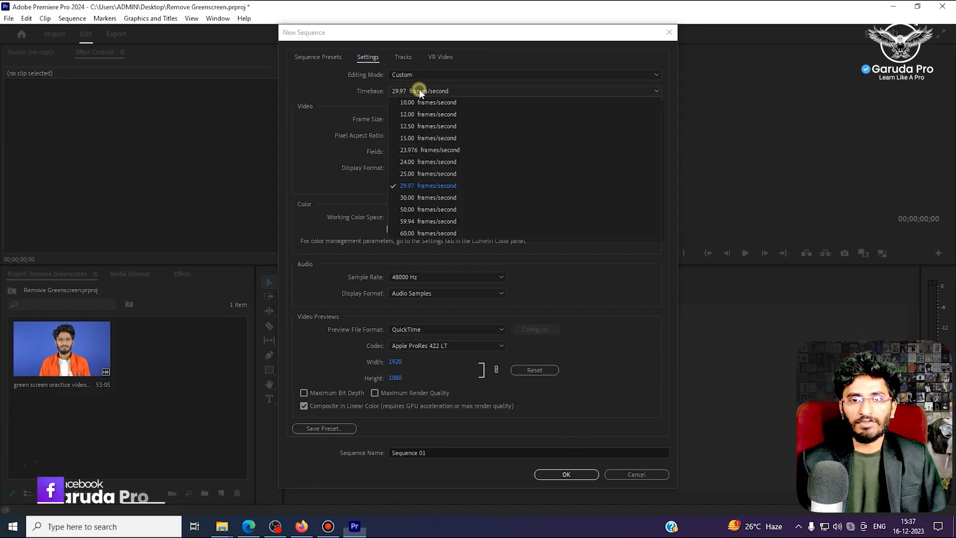
left_click(420, 173)
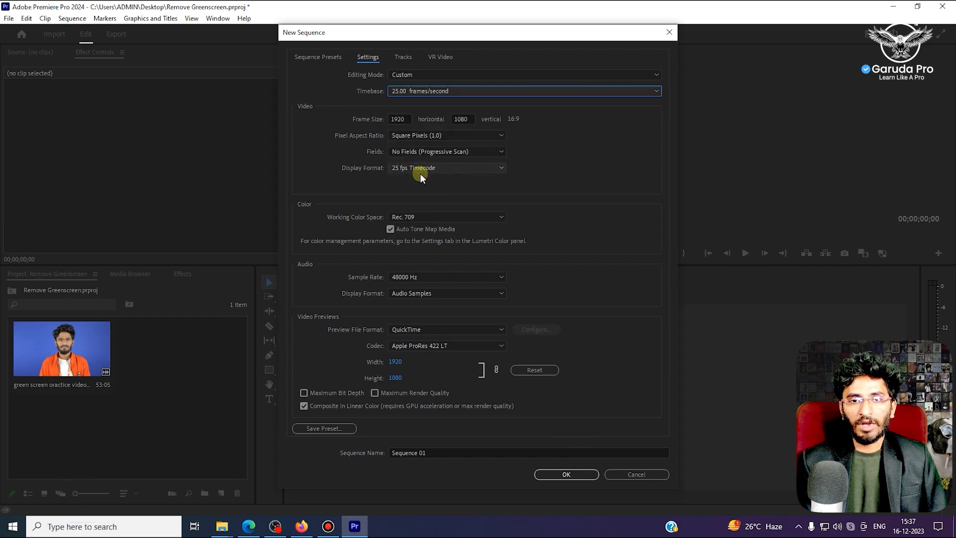
left_click(568, 474)
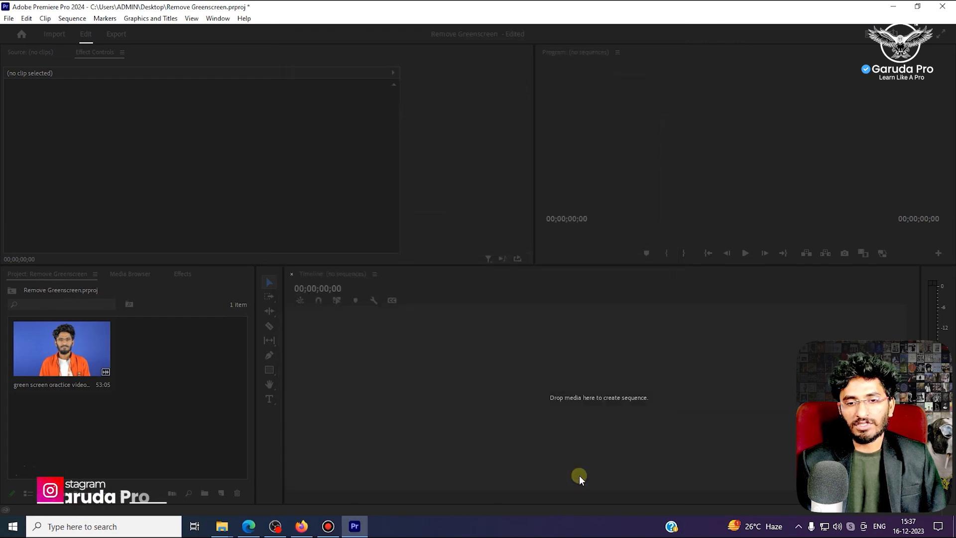
- Open the imported green screen clip in the Source Monitor
double_click(64, 359)
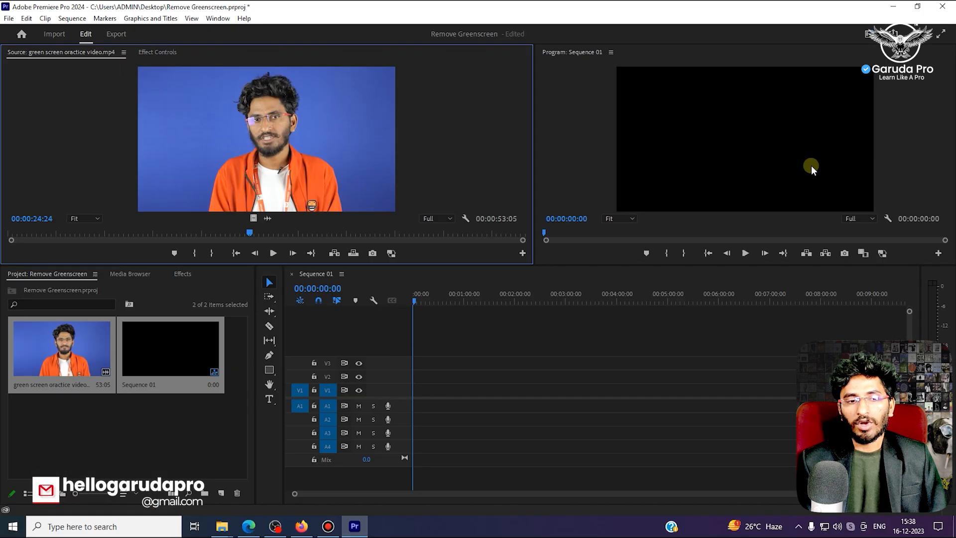
- Try adding the green screen clip from the project bin to the sequence start, and undo the placement
left_click(49, 347)
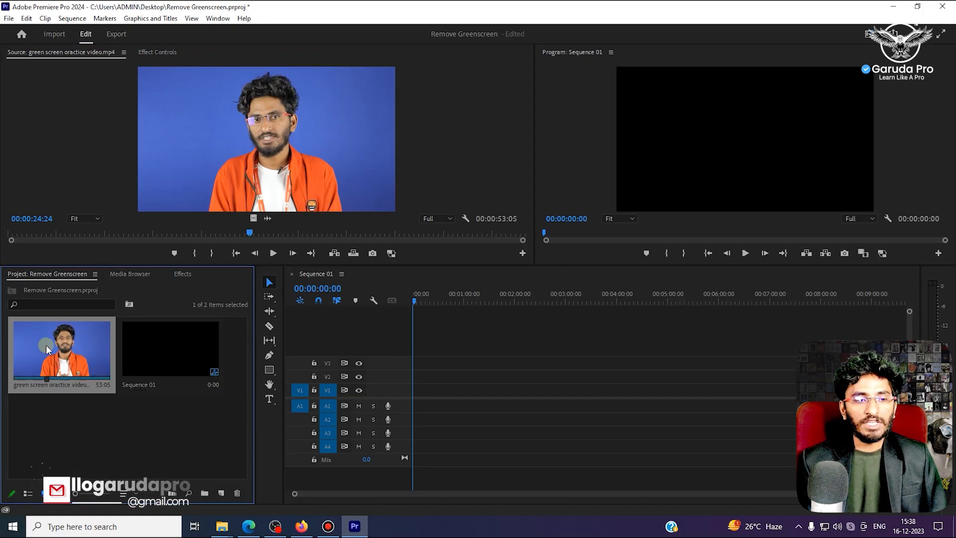
left_click_drag(40, 345, 410, 405)
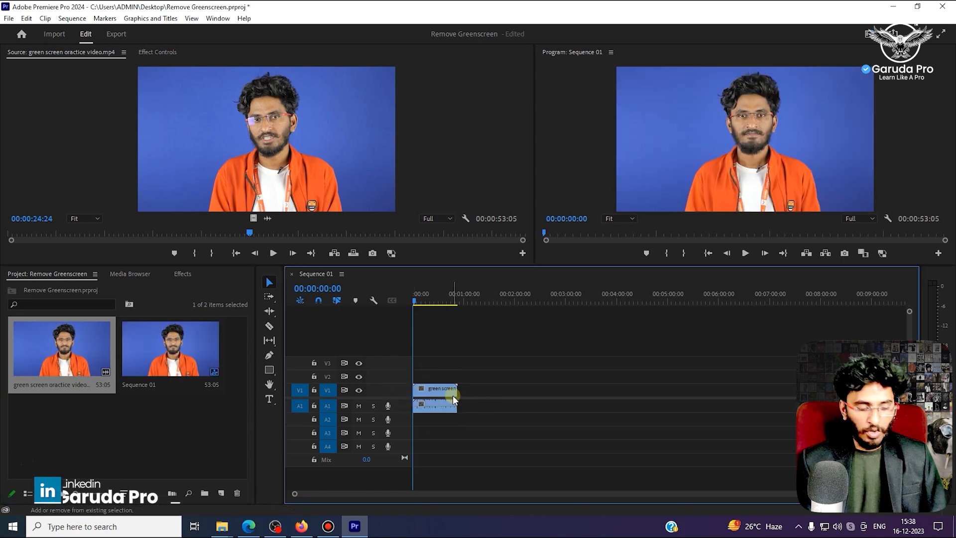
key("ctrl+z")
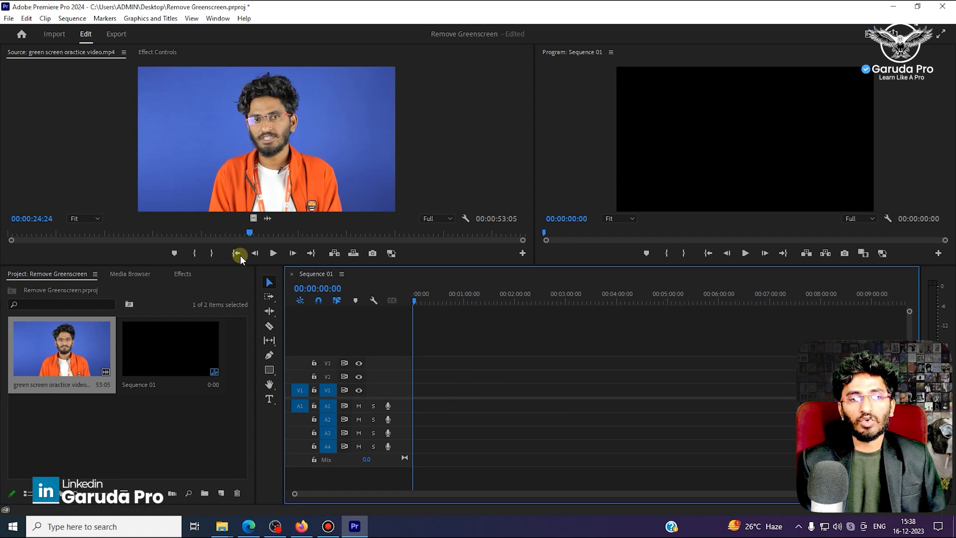
- Try placing only the source clip's video on V1 and only its audio on A1, deleting each from the timeline
left_click_drag(253, 218, 416, 389)
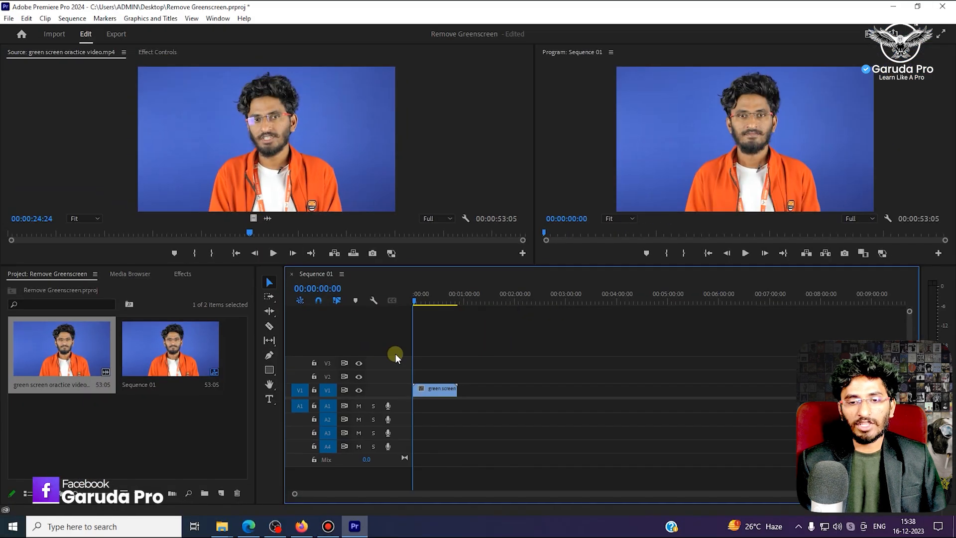
key("Delete")
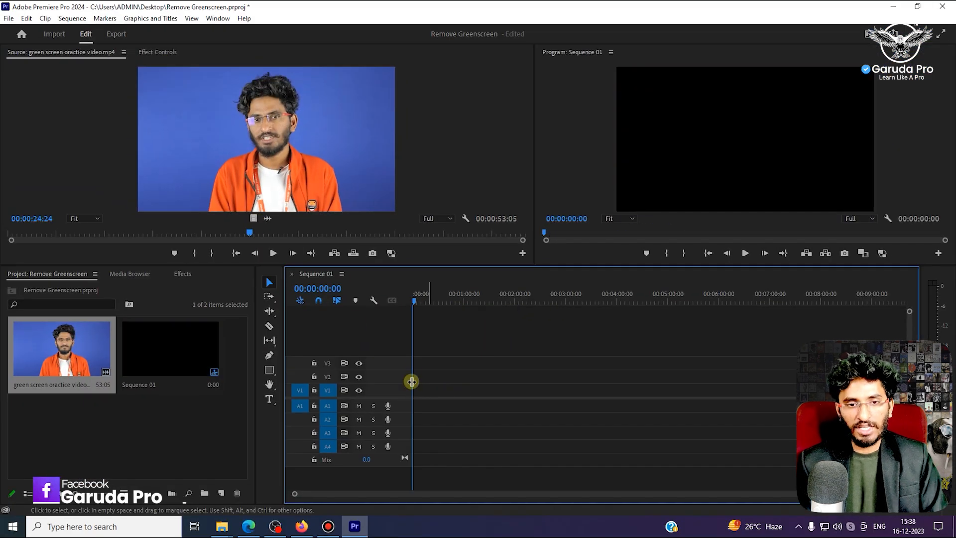
left_click_drag(268, 220, 419, 412)
left_click(430, 406)
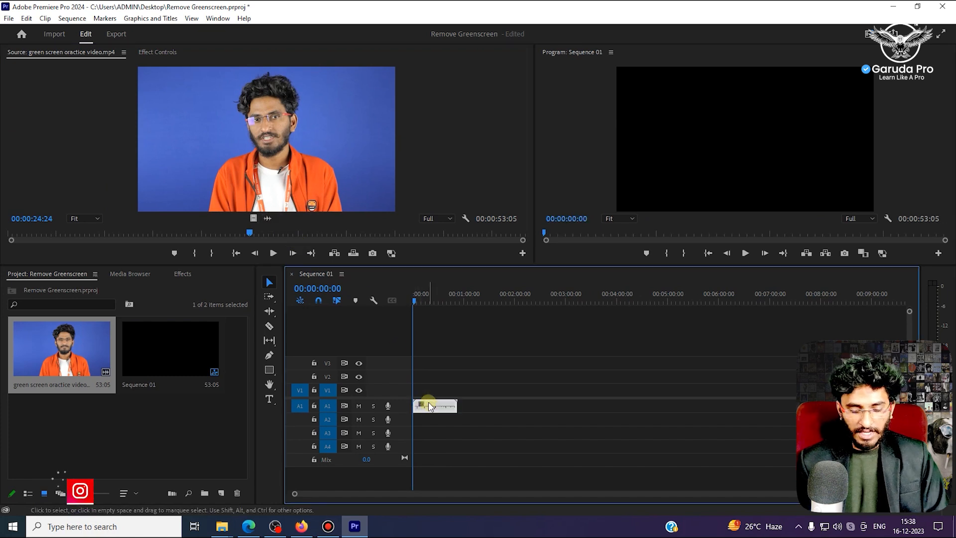
key("Delete")
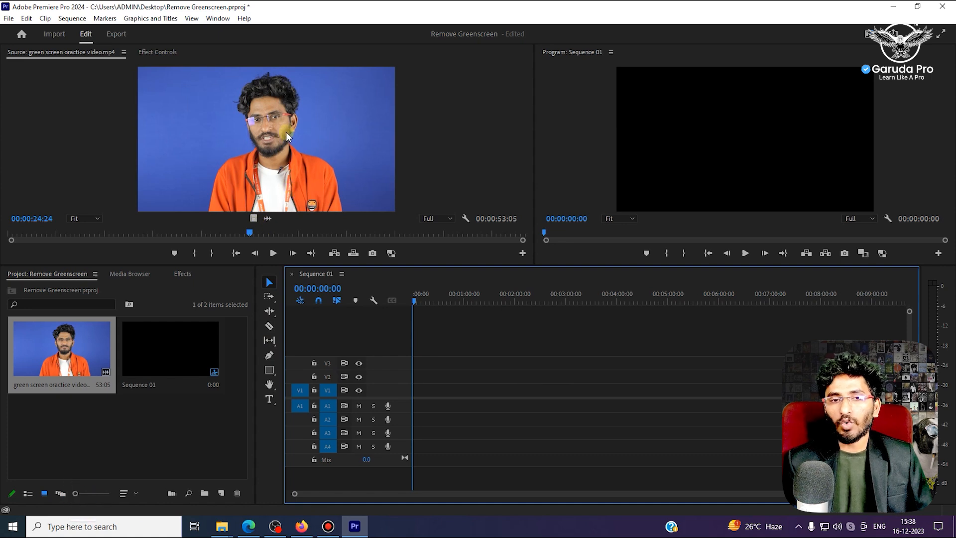
- Place the source clip's video and audio together at the start of tracks V1 and A1
left_click_drag(267, 137, 418, 406)
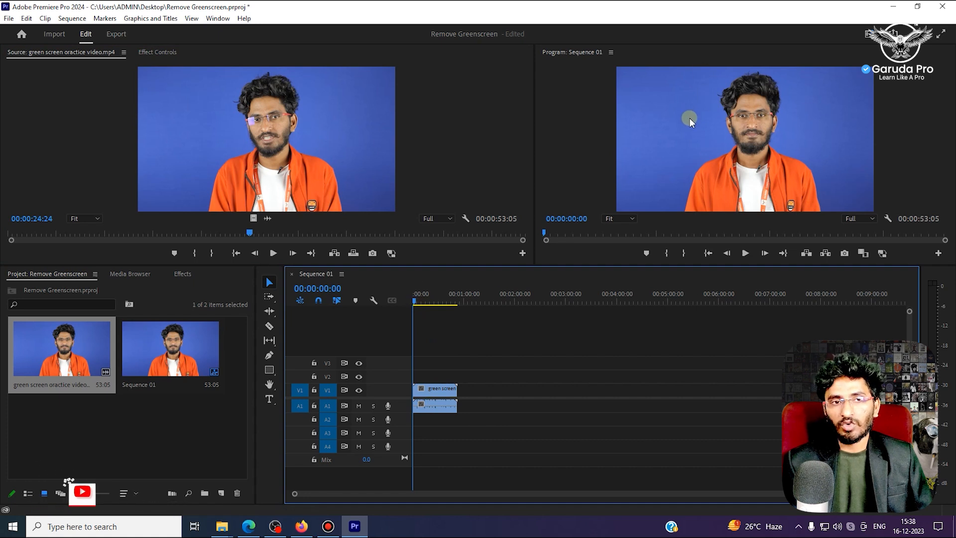
- Close the Effect Controls panel
left_click(159, 52)
right_click(172, 52)
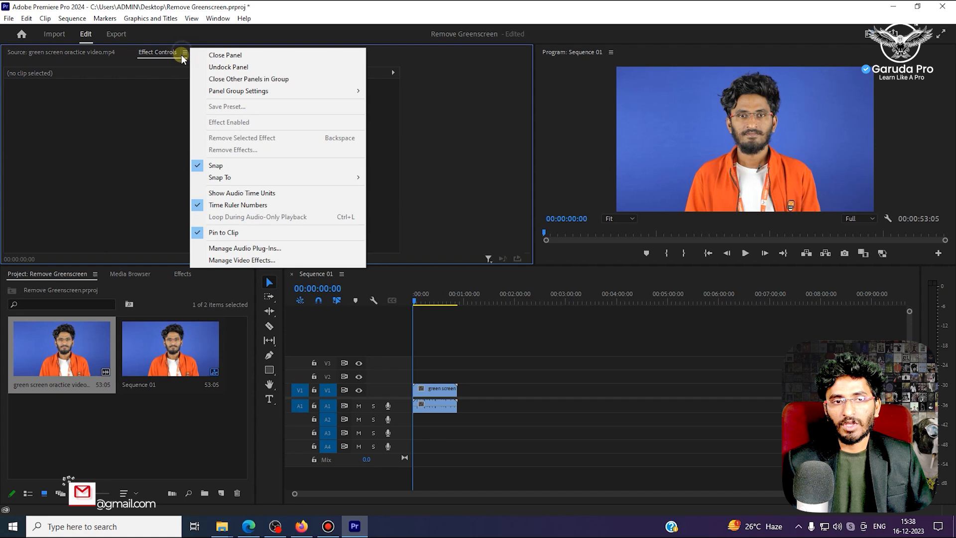
left_click(225, 55)
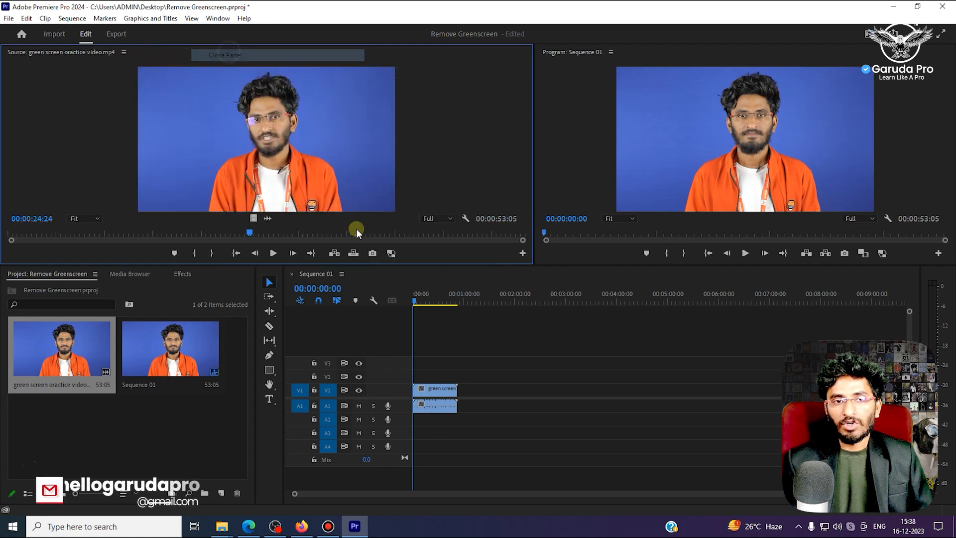
- Mark the In point at the sequence start and the Out point at 00:00:51:13
left_click(408, 297)
left_click_drag(414, 298, 458, 303)
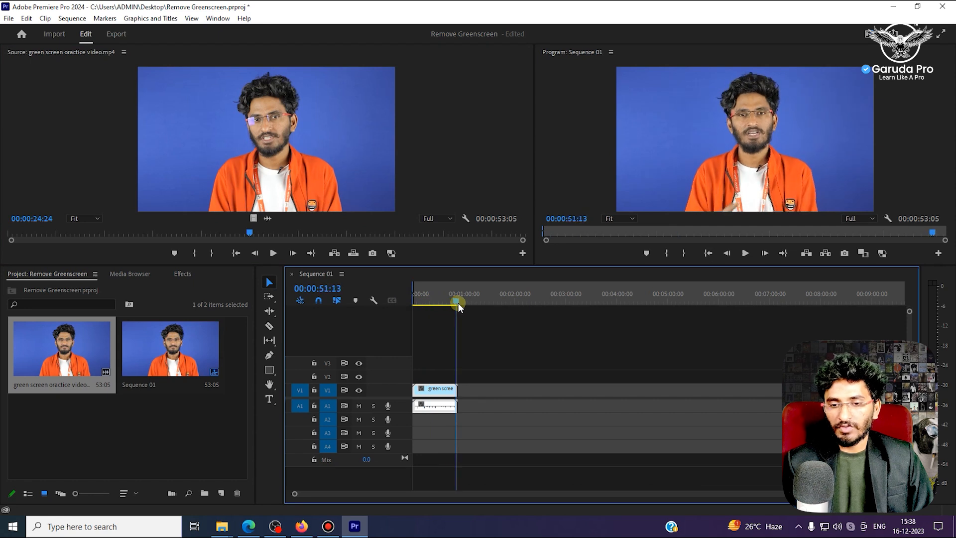
key("o")
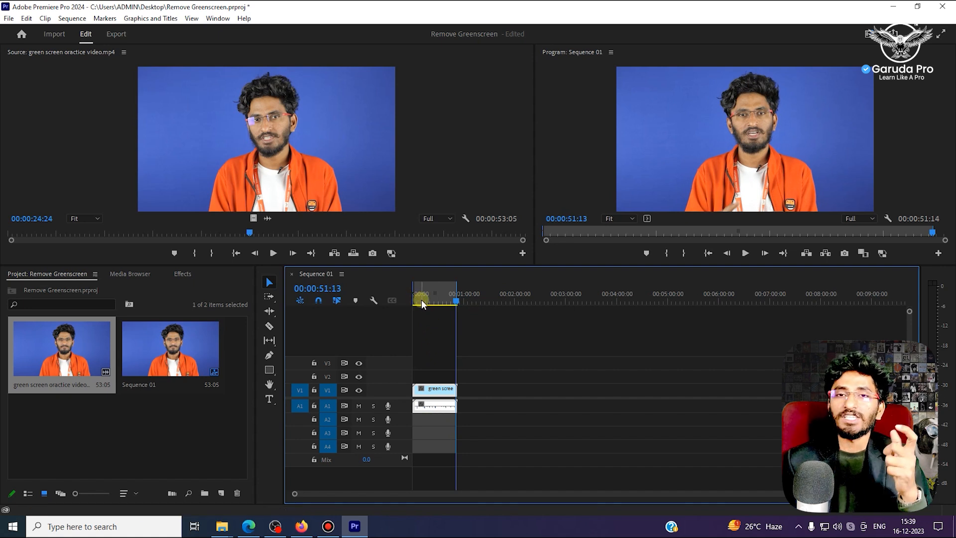
- Scrub through the marked range of the sequence to preview the clip
left_click_drag(421, 300, 405, 298)
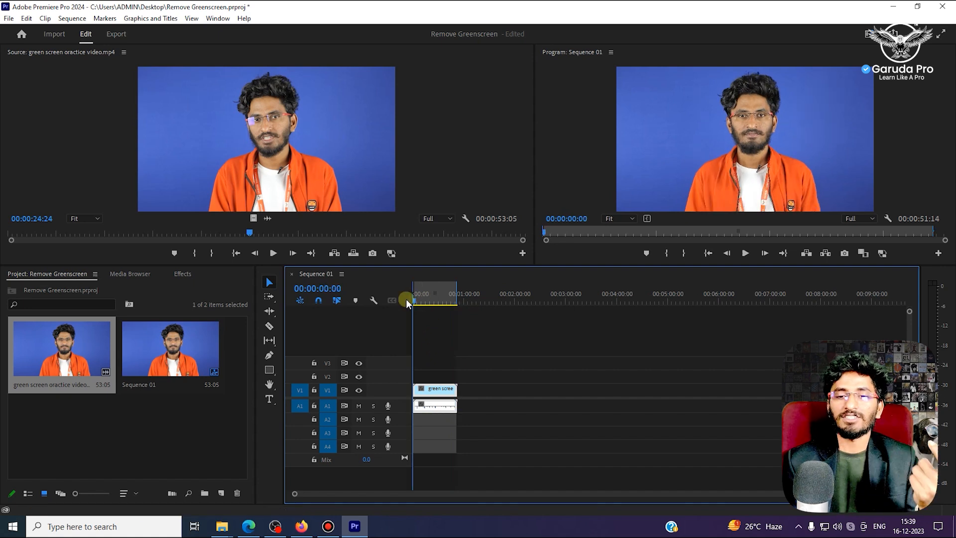
left_click_drag(417, 298, 458, 300)
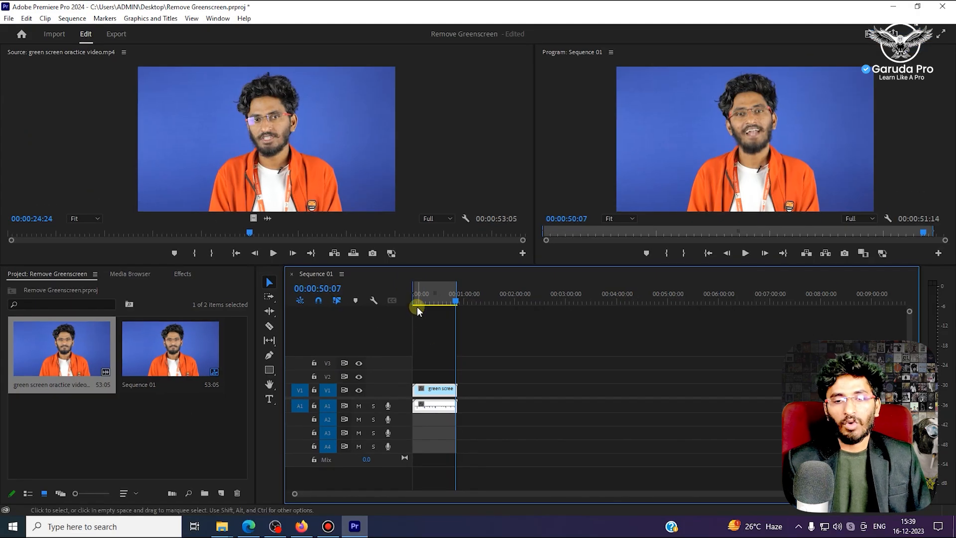
left_click(417, 307)
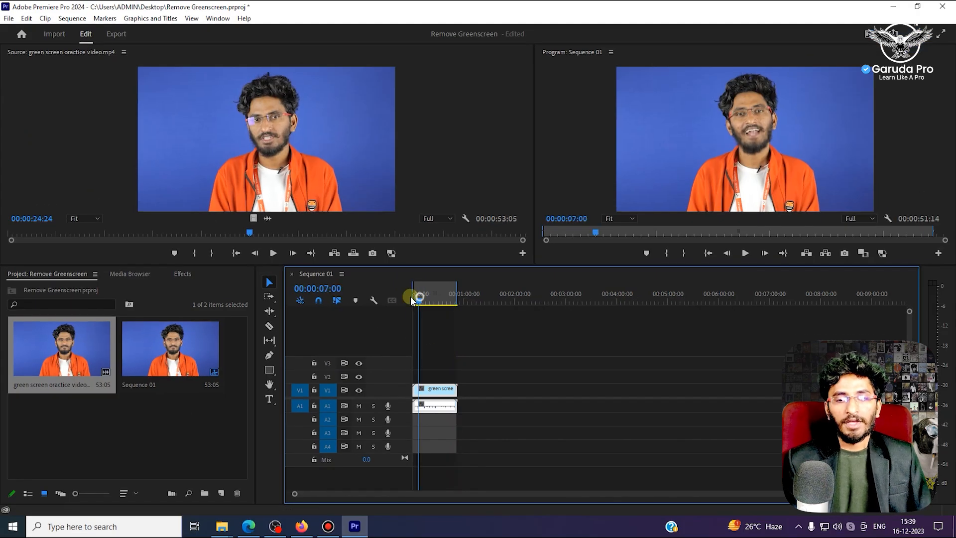
left_click(433, 406)
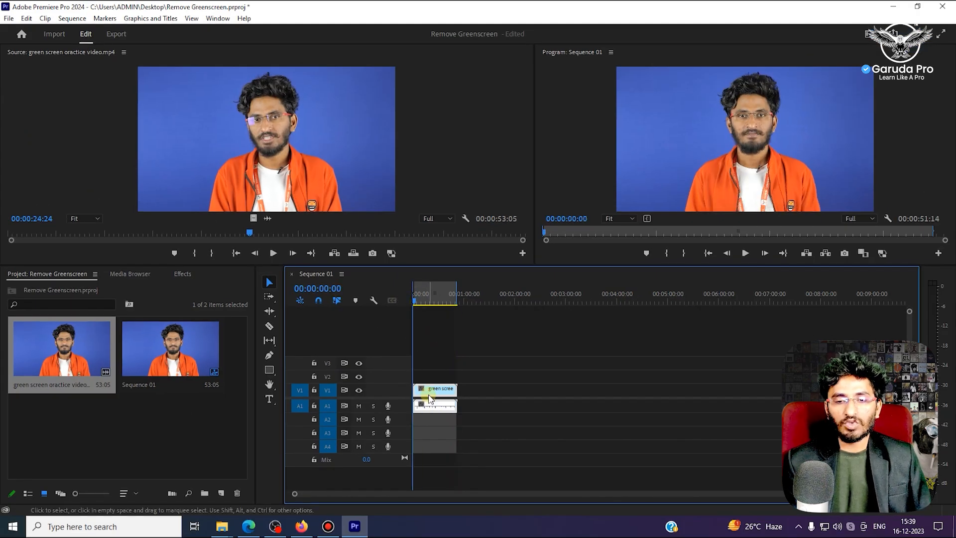
left_click(418, 300)
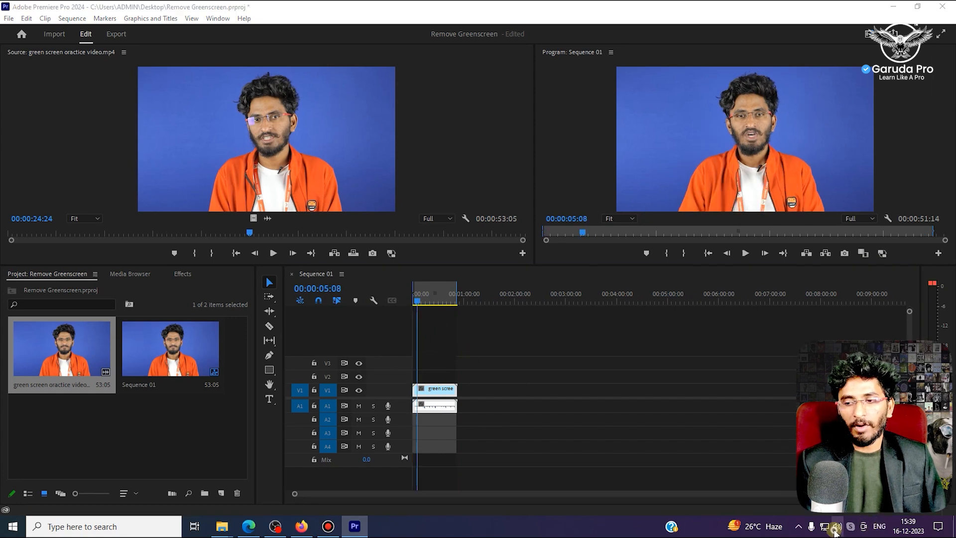
- Switch the computer's audio playback to another speaker device and play the sequence from its start
left_click(862, 526)
left_click(606, 427)
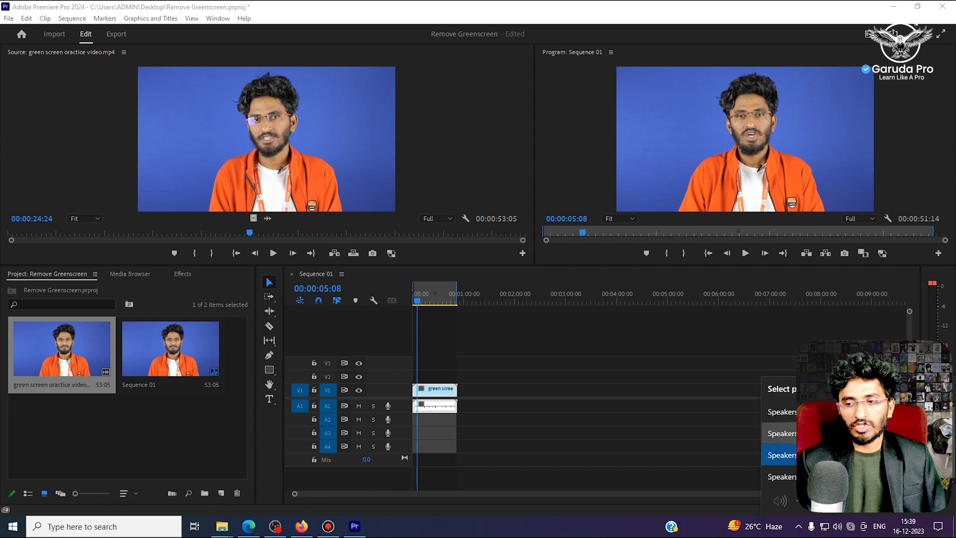
left_click(416, 299)
key("space")
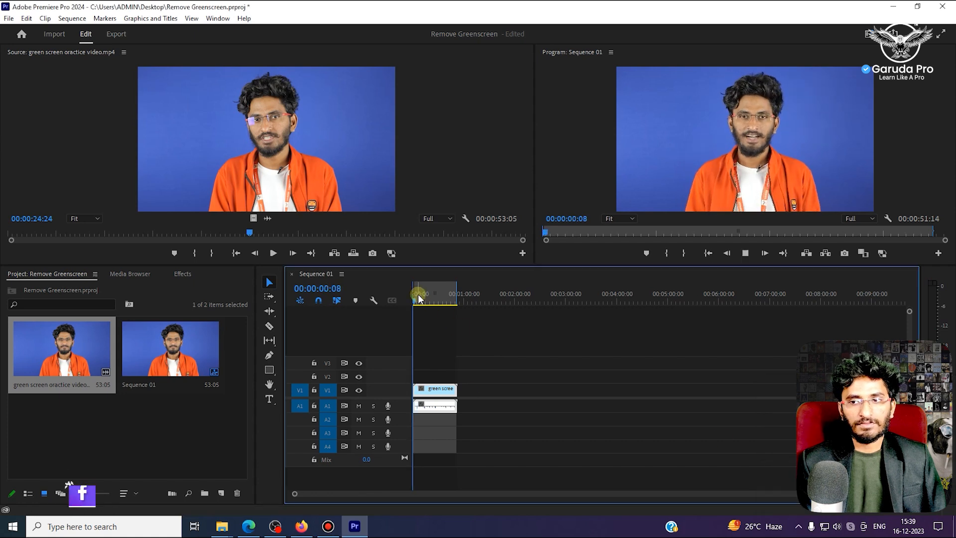
key("space")
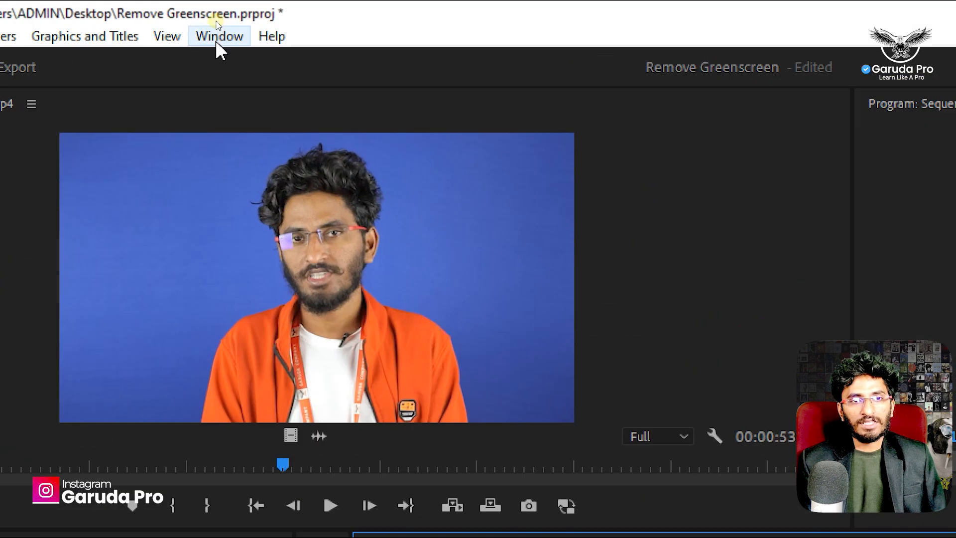
- Search the effects for "ultra" and apply the Ultra Key video effect to the clip on V1
left_click(217, 19)
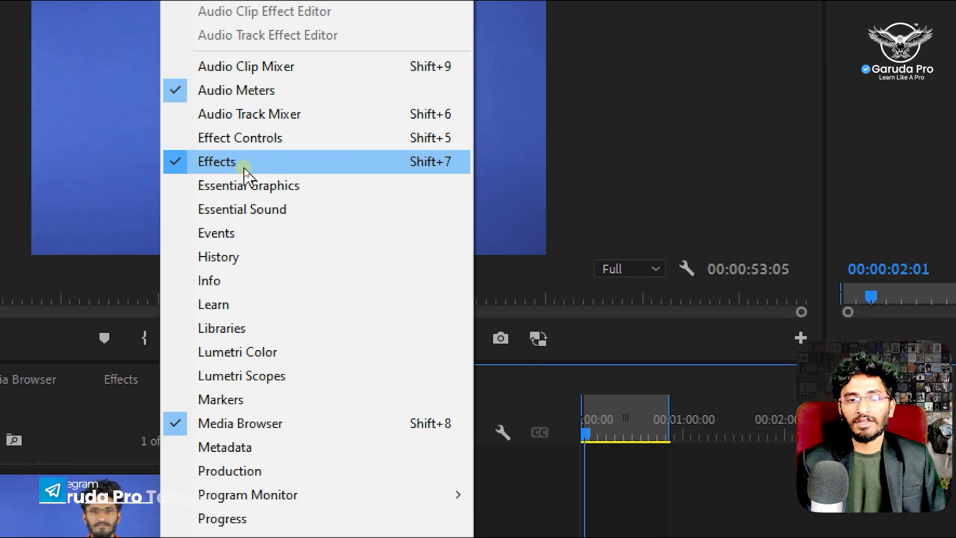
left_click(244, 167)
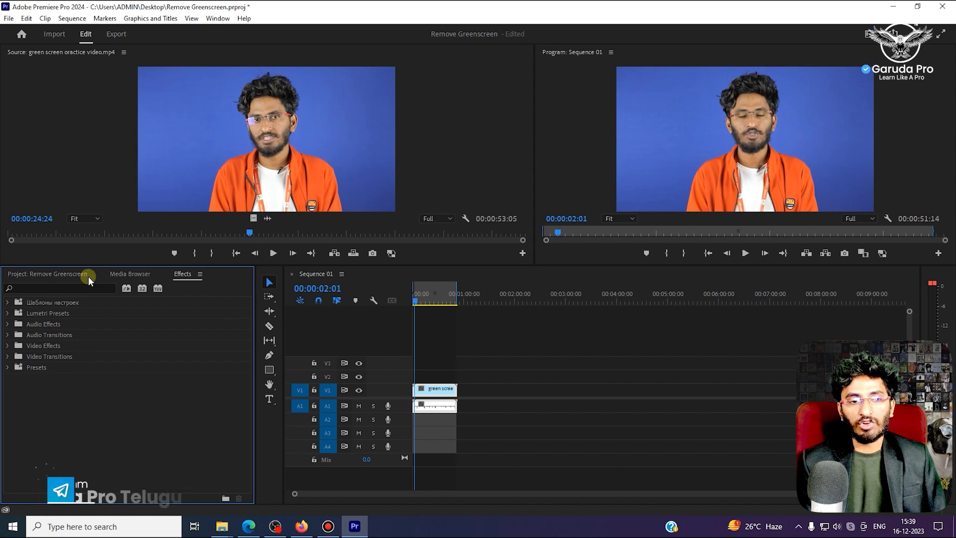
left_click(57, 288)
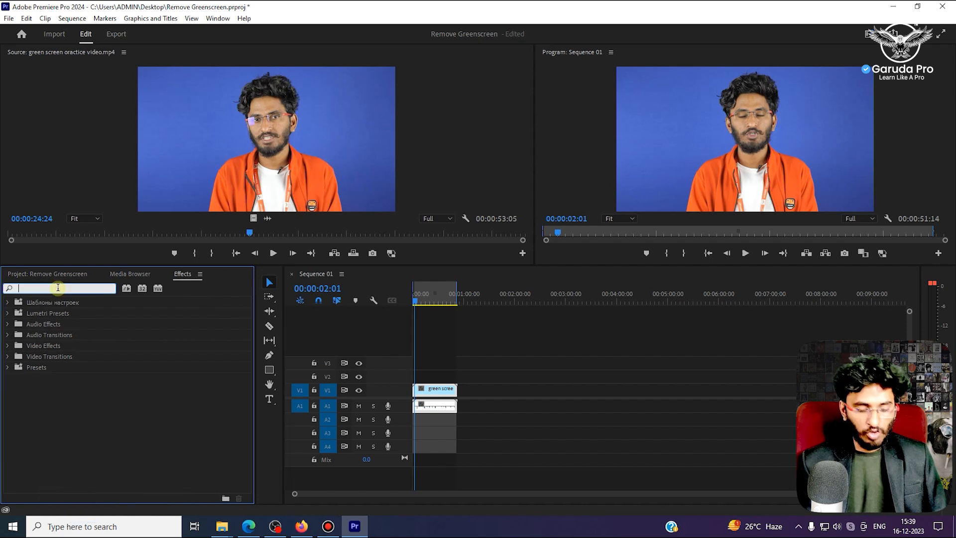
type("ultra")
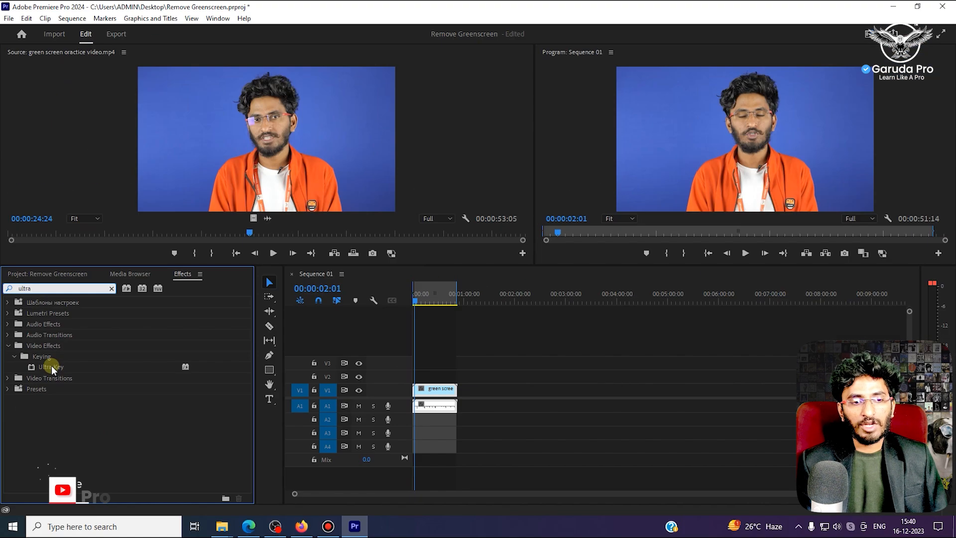
left_click_drag(52, 365, 416, 389)
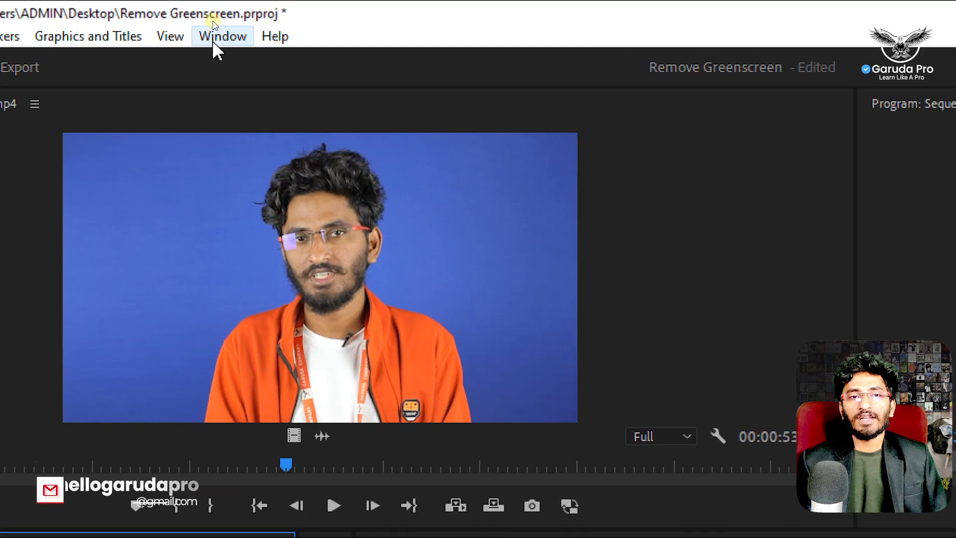
- Show the clip's Effect Controls, narrowing the panel to enlarge the Program monitor and widening its property column
left_click(213, 21)
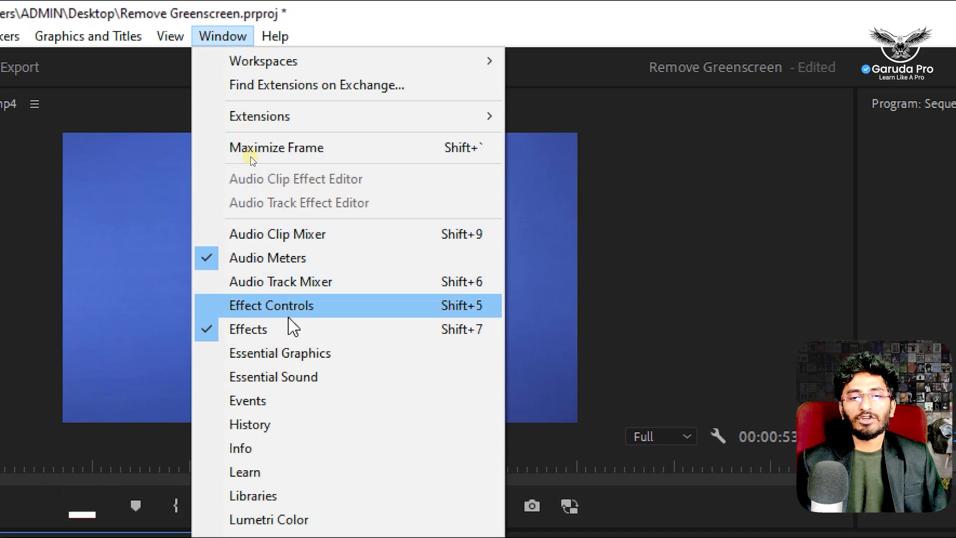
left_click(290, 308)
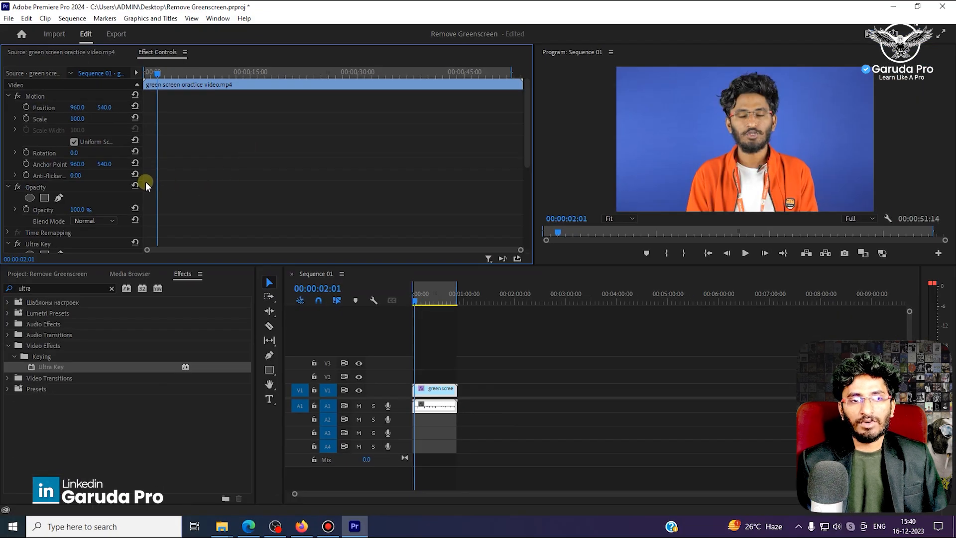
left_click_drag(534, 181, 302, 189)
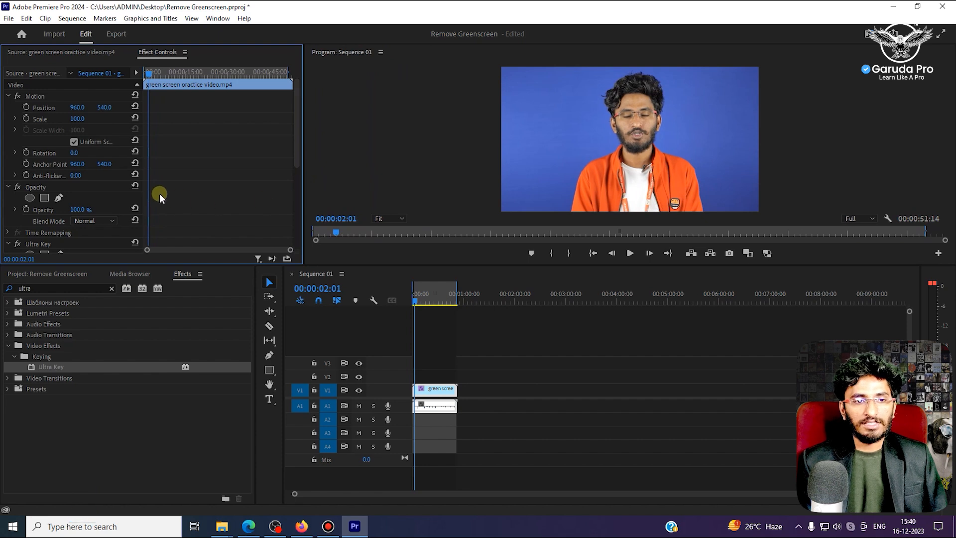
left_click_drag(142, 196, 251, 197)
scroll(202, 212, "down", 5)
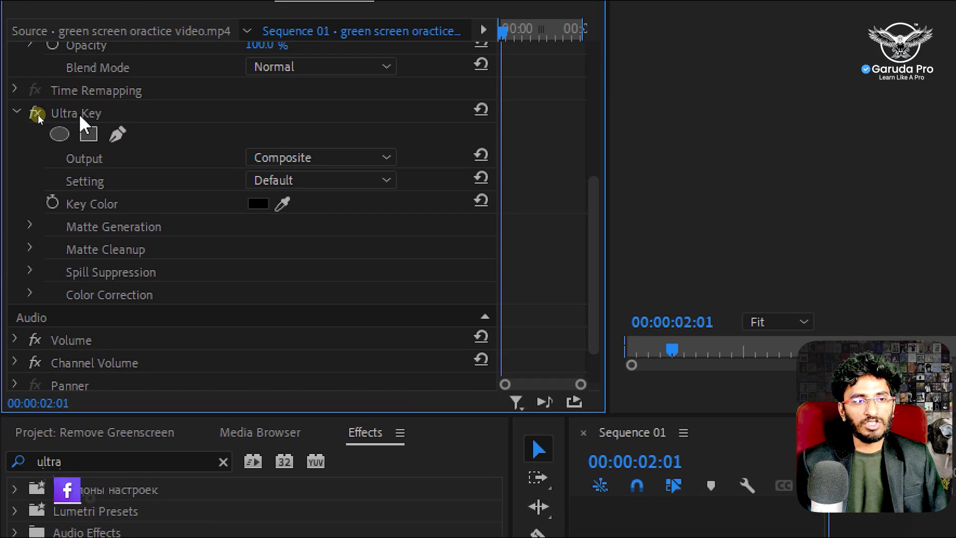
- Set the Ultra Key's Key Color by sampling the blue background beside the presenter in the Program monitor
left_click(41, 115)
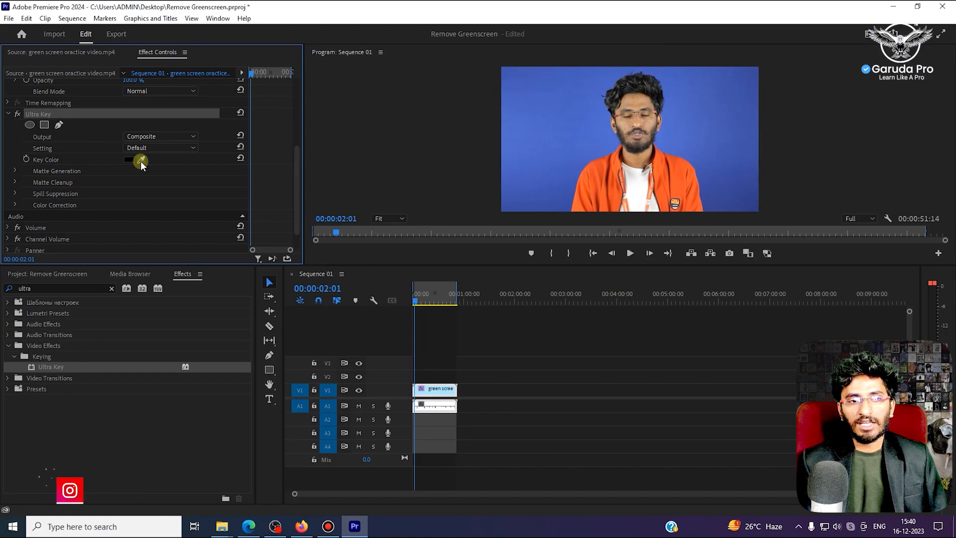
left_click(140, 161)
left_click(520, 146)
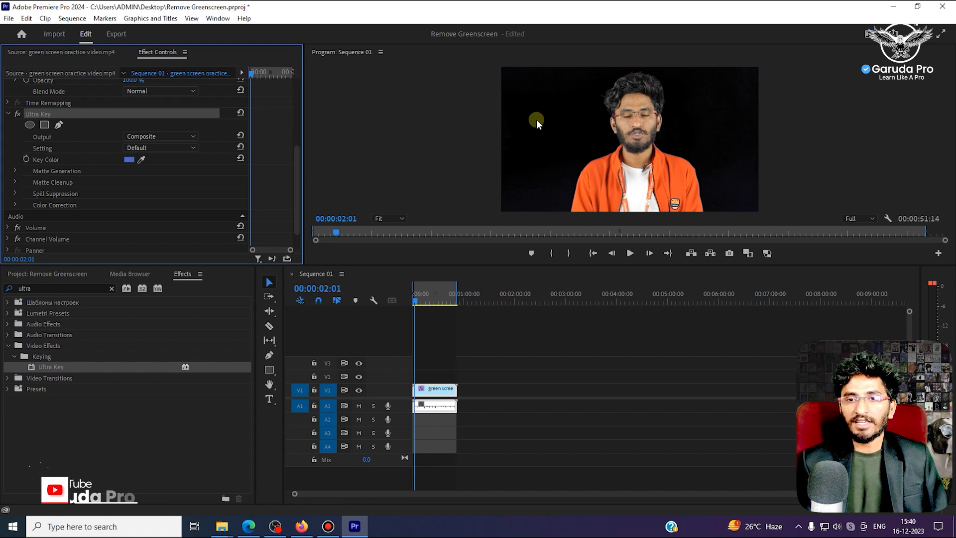
- Enlarge the Program monitor vertically and set the Ultra Key's Output to Alpha Channel
left_click_drag(582, 263, 581, 352)
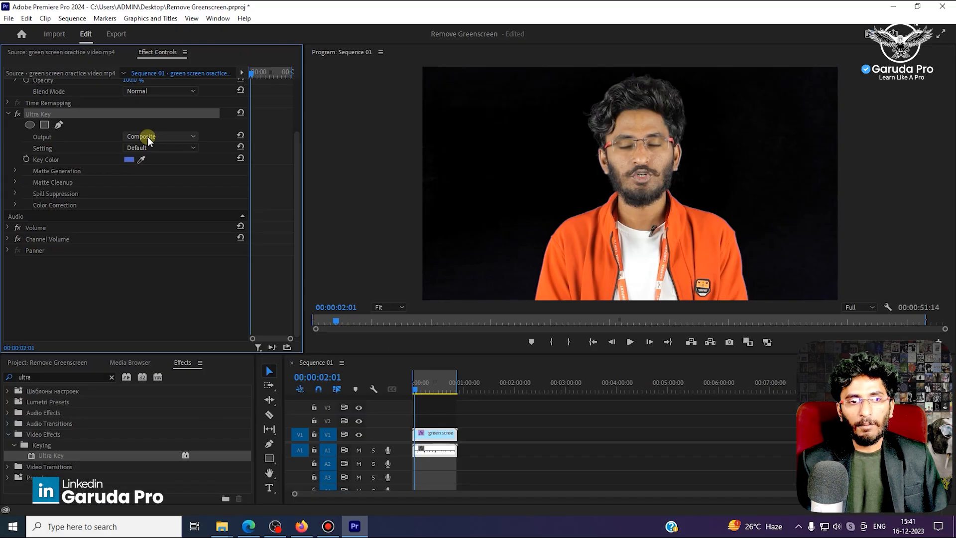
left_click(148, 137)
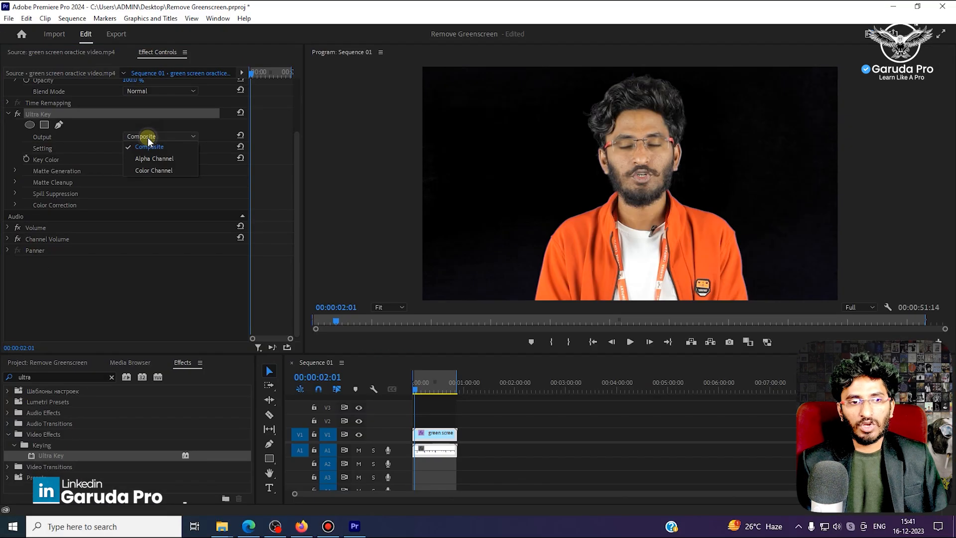
left_click(151, 159)
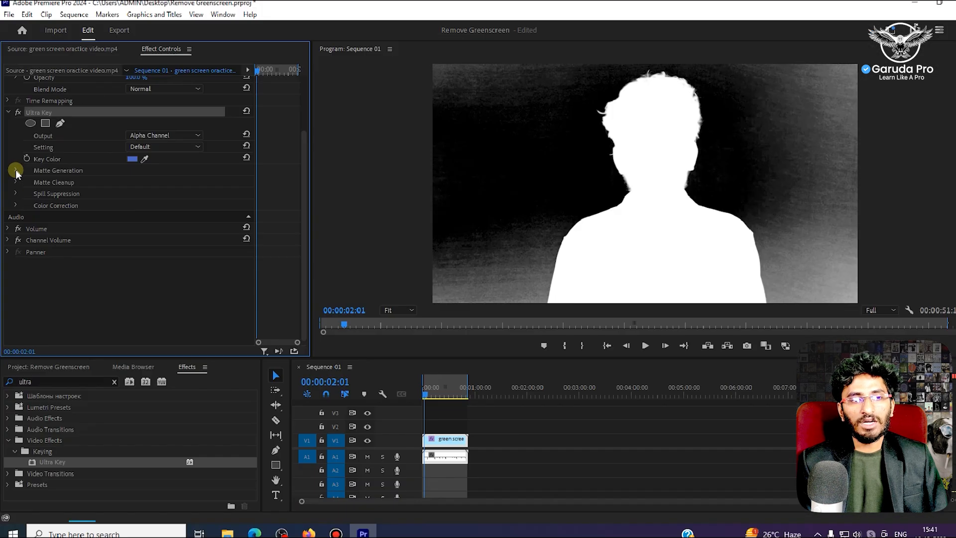
- Refine the Ultra Key's Matte Generation with Transparency 23, Shadow 8, Tolerance 97 and Pedestal 100
left_click(15, 172)
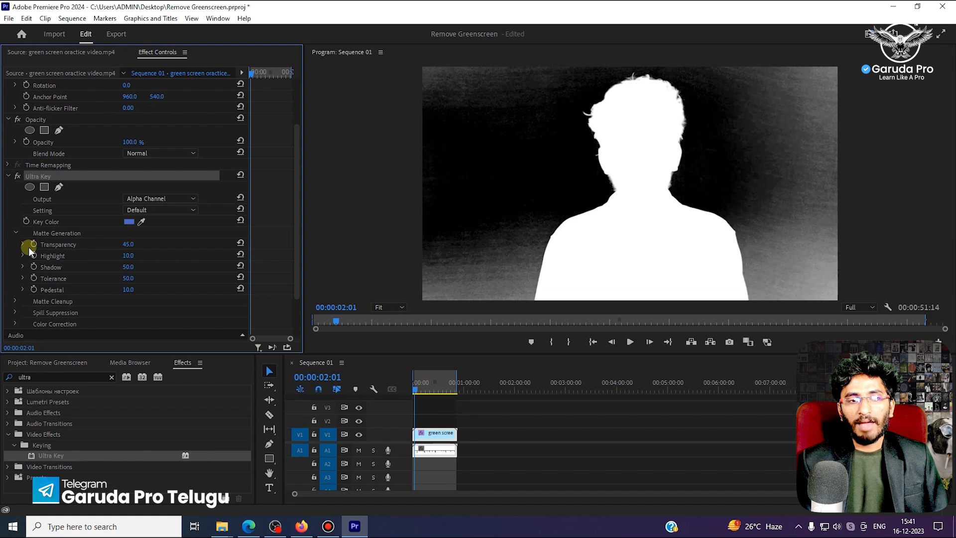
scroll(117, 255, "down", 2)
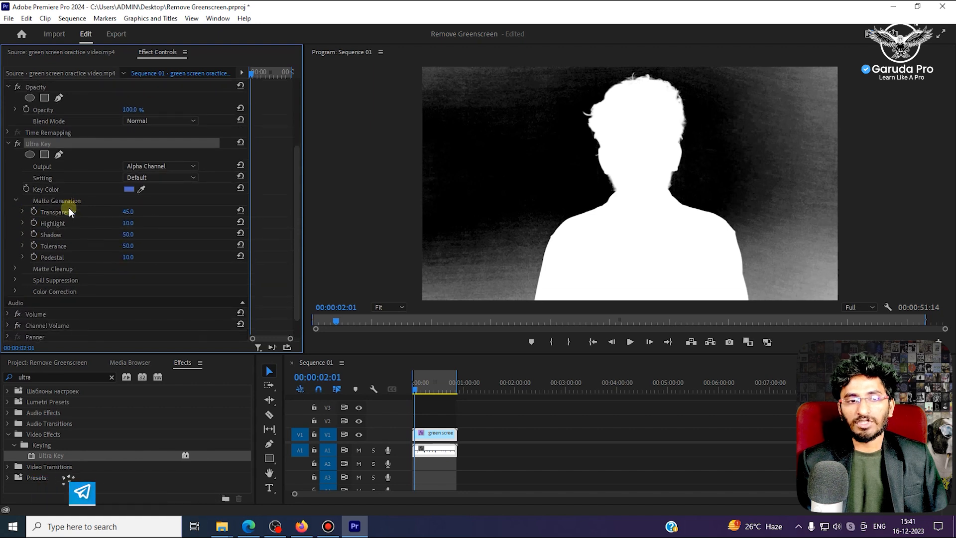
left_click(8, 143)
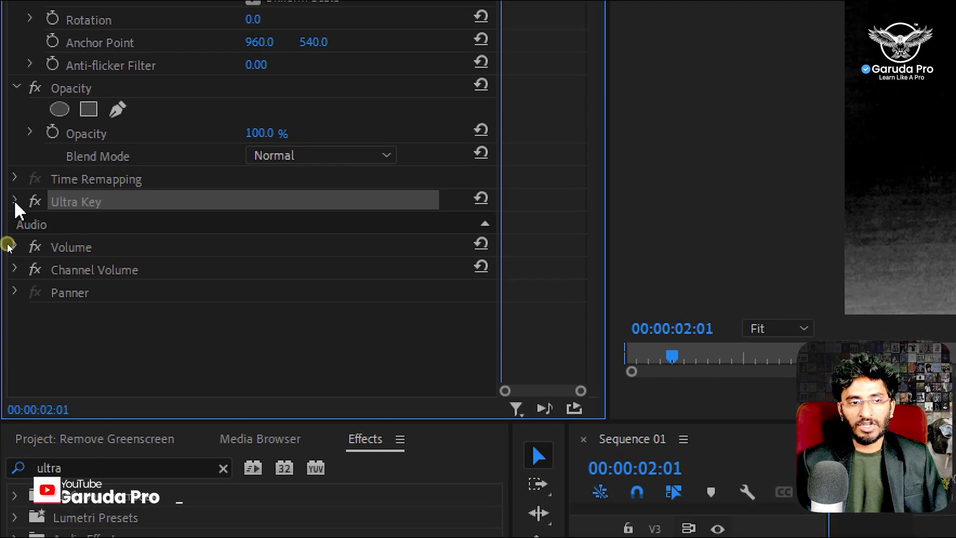
left_click(14, 200)
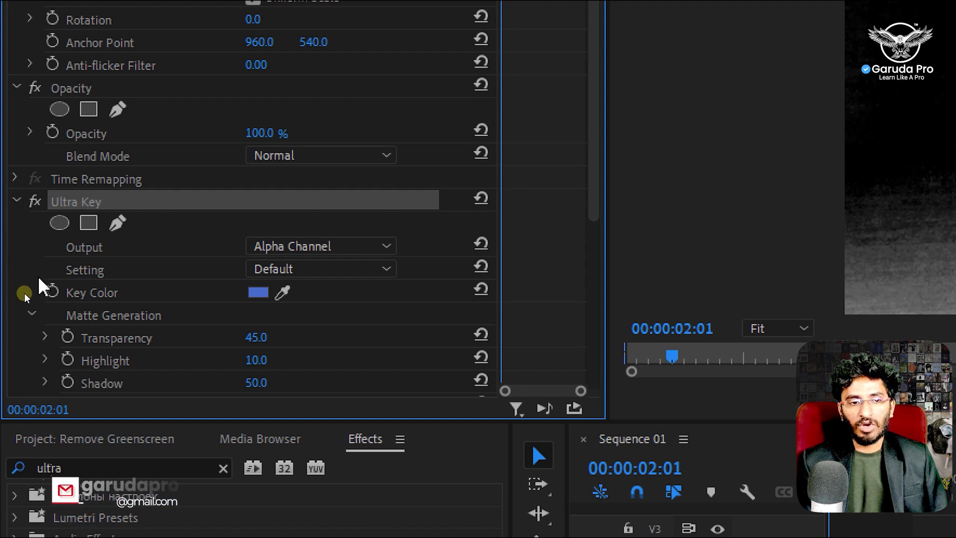
scroll(199, 388, "down", 1)
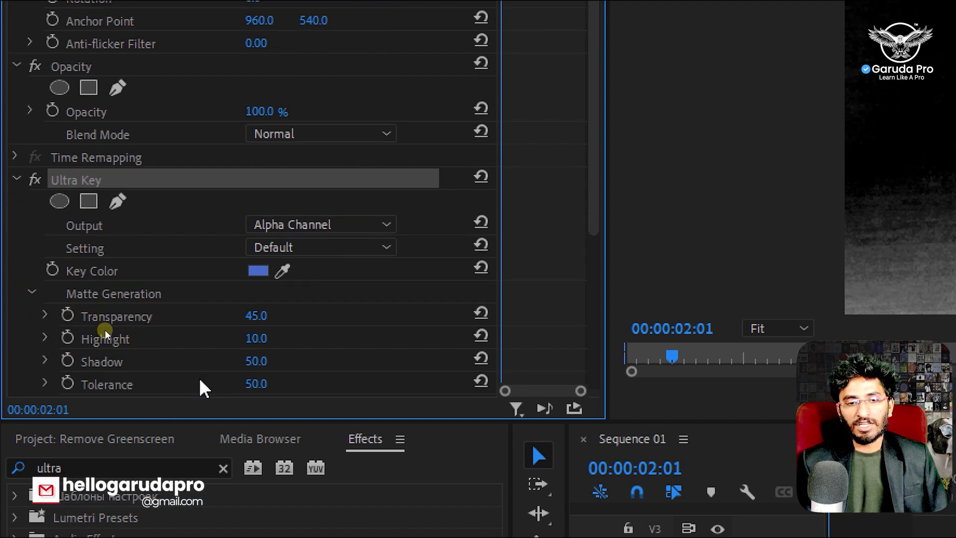
scroll(204, 389, "down", 3)
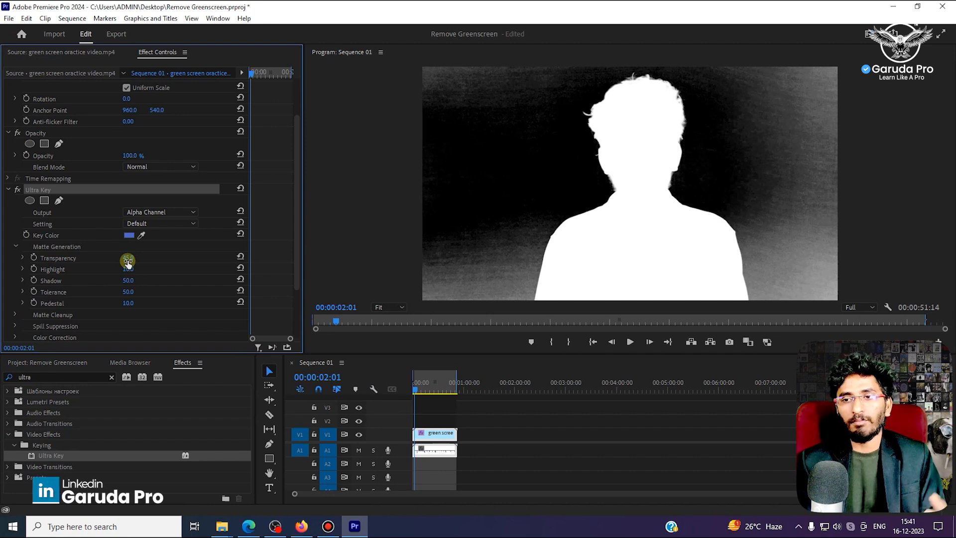
left_click_drag(129, 262, 129, 282)
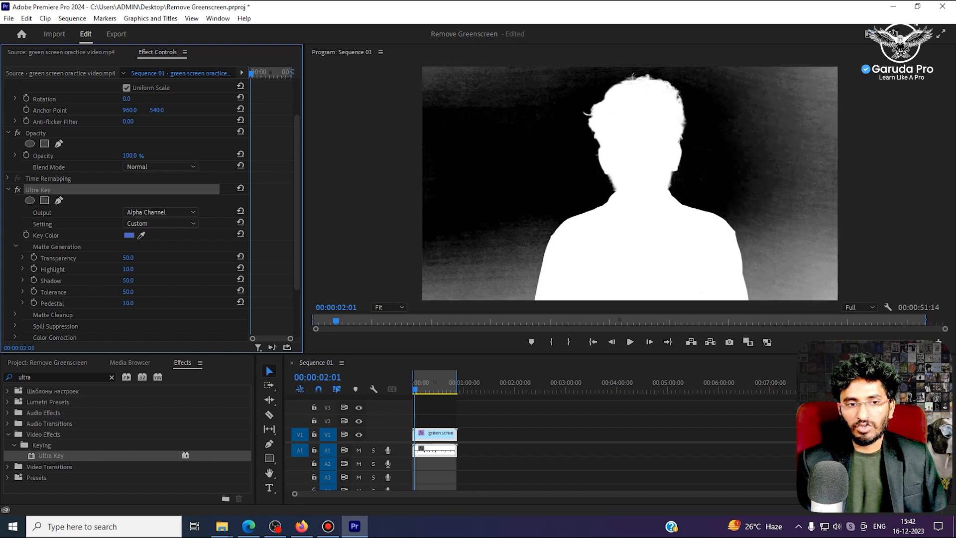
mouse_move(128, 304)
left_mouse_down()
mouse_move(150, 305)
mouse_move(124, 303)
mouse_move(138, 303)
left_mouse_up()
mouse_move(128, 258)
left_mouse_down()
mouse_move(118, 258)
mouse_move(142, 258)
mouse_move(124, 258)
left_mouse_up()
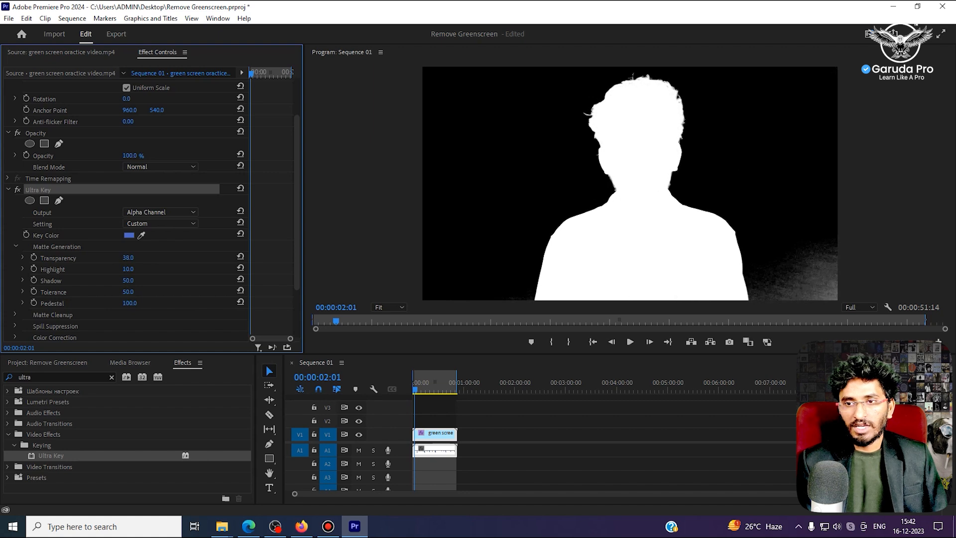
left_click_drag(128, 287, 124, 258)
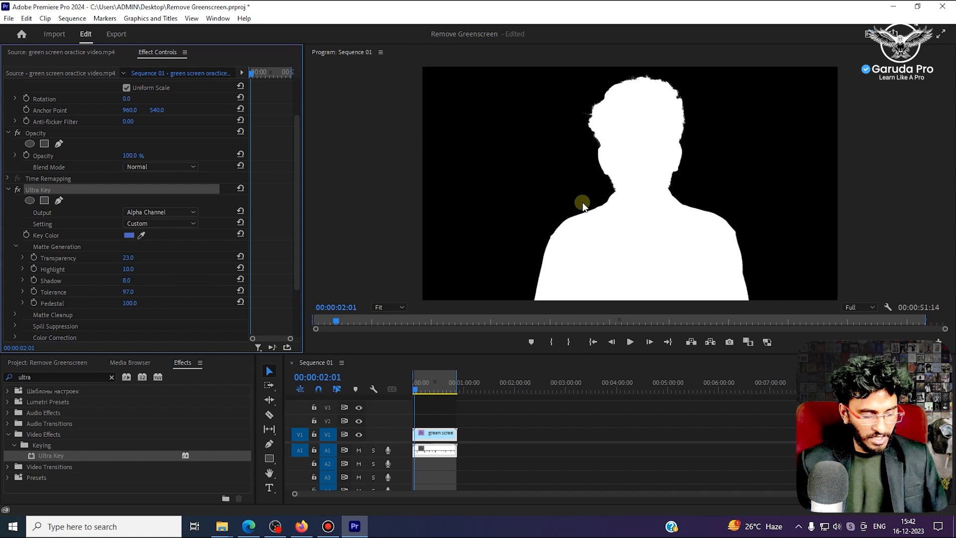
- Check the alpha matte in full screen and set the Ultra Key's Output to Composite
key("ctrl+grave")
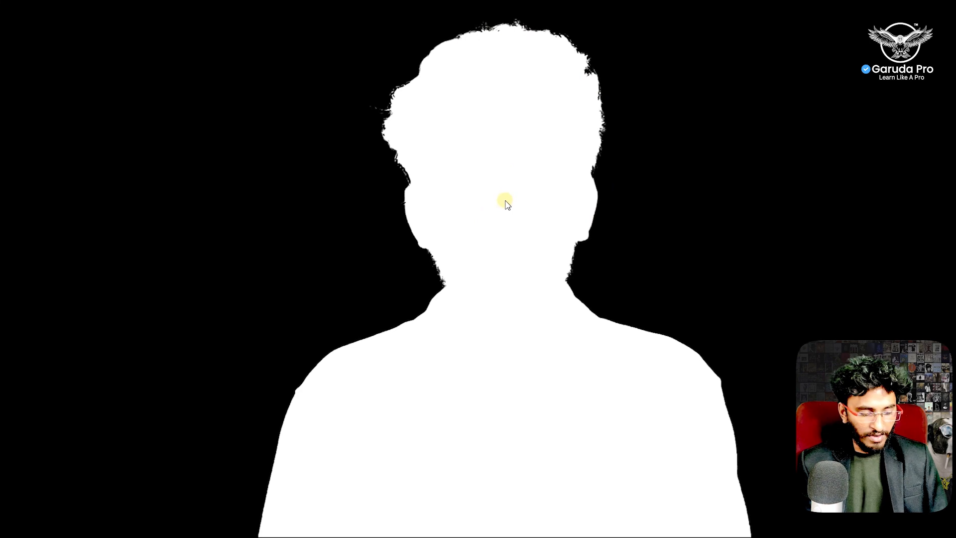
key("ctrl+grave")
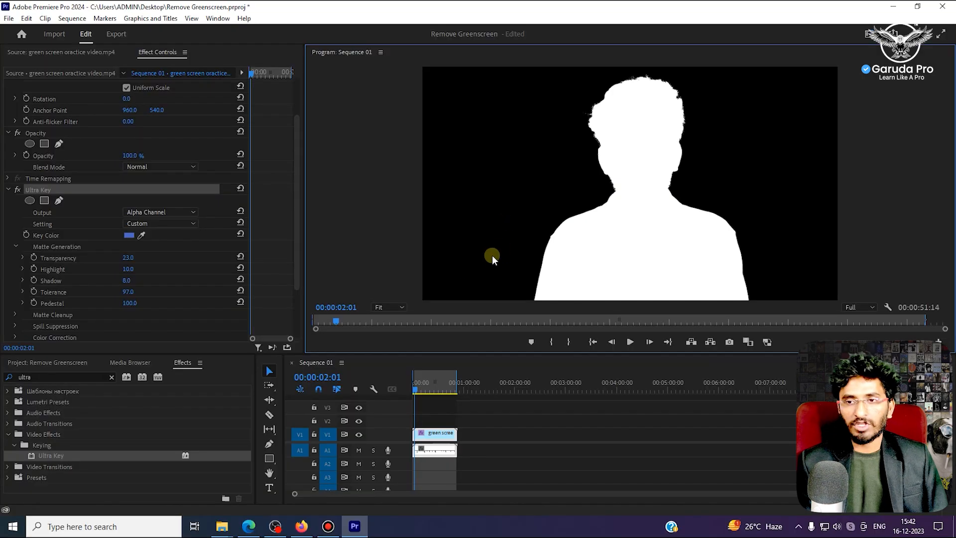
left_click(166, 210)
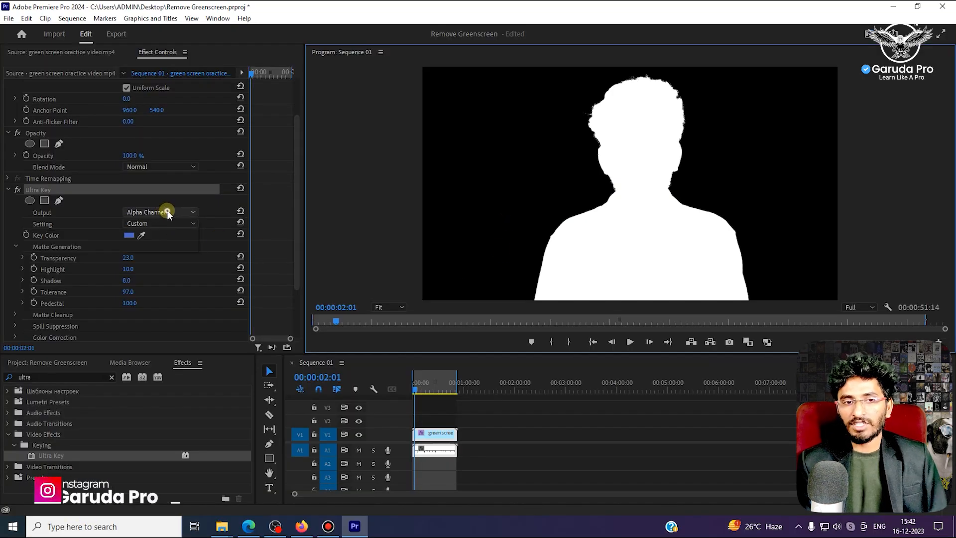
left_click(157, 222)
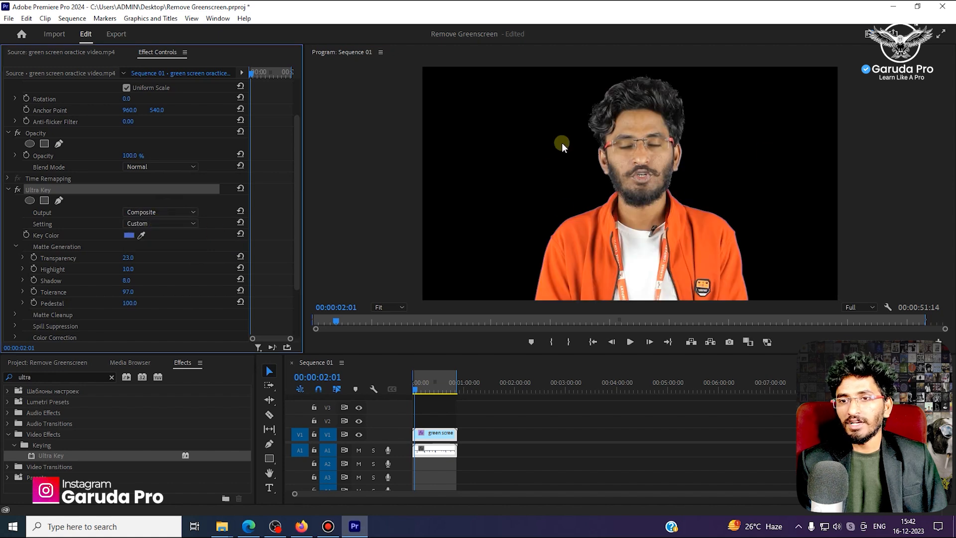
- Preview the keyed clip and set the Ultra Key's Matte Cleanup to Choke 25, Soften 31 and Mid Point 70
key("space")
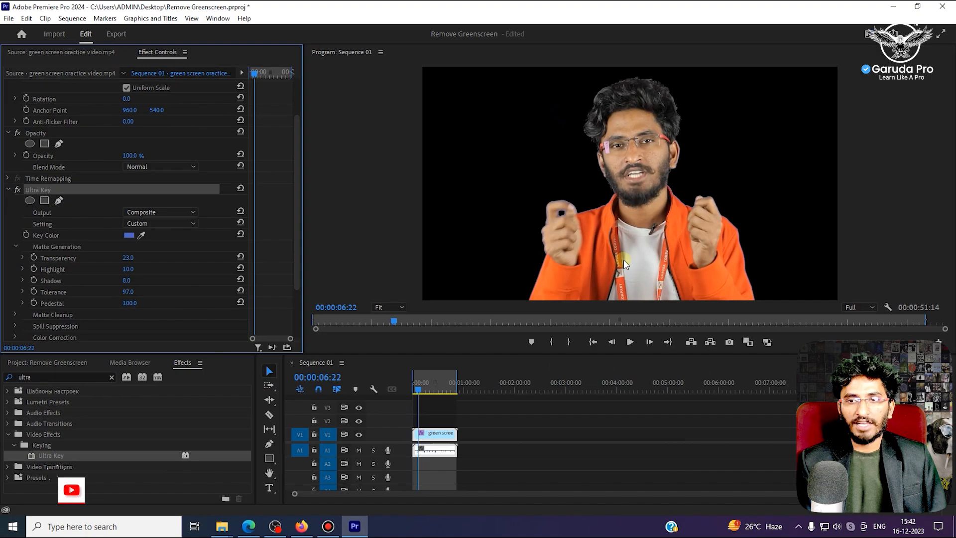
scroll(189, 278, "down", 3)
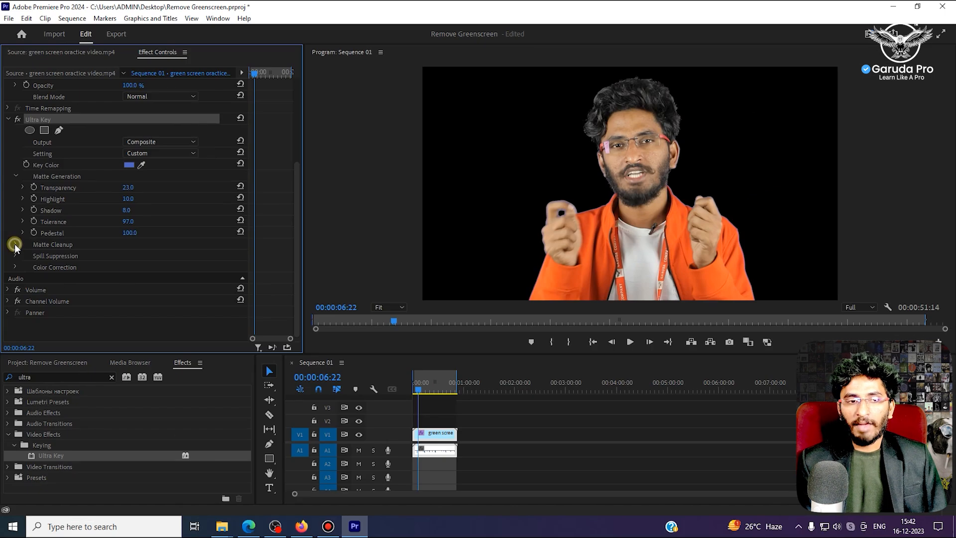
left_click(16, 244)
left_click(127, 255)
type("70")
key("Return")
mouse_move(128, 255)
left_mouse_down()
mouse_move(105, 255)
mouse_move(132, 255)
left_mouse_up()
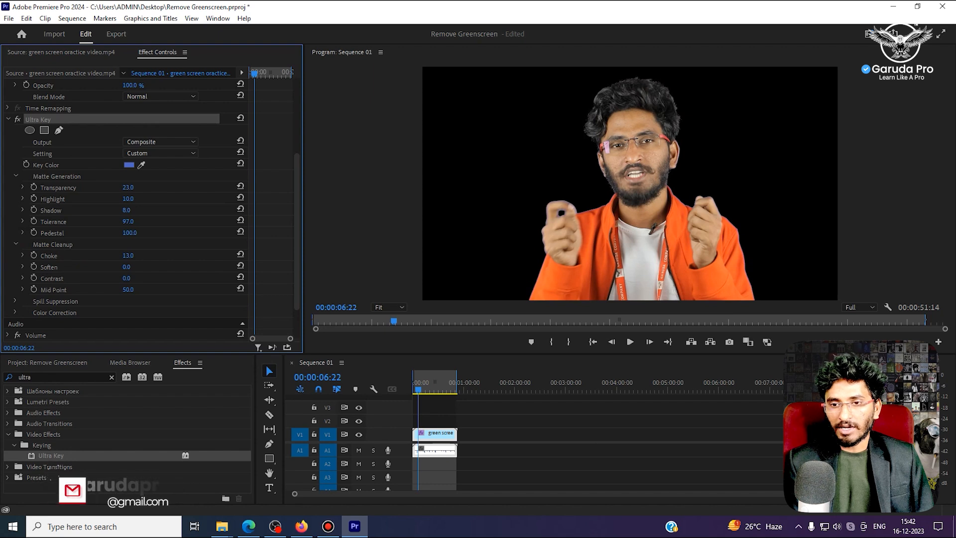
mouse_move(133, 267)
left_mouse_down()
mouse_move(149, 268)
mouse_move(137, 267)
left_mouse_up()
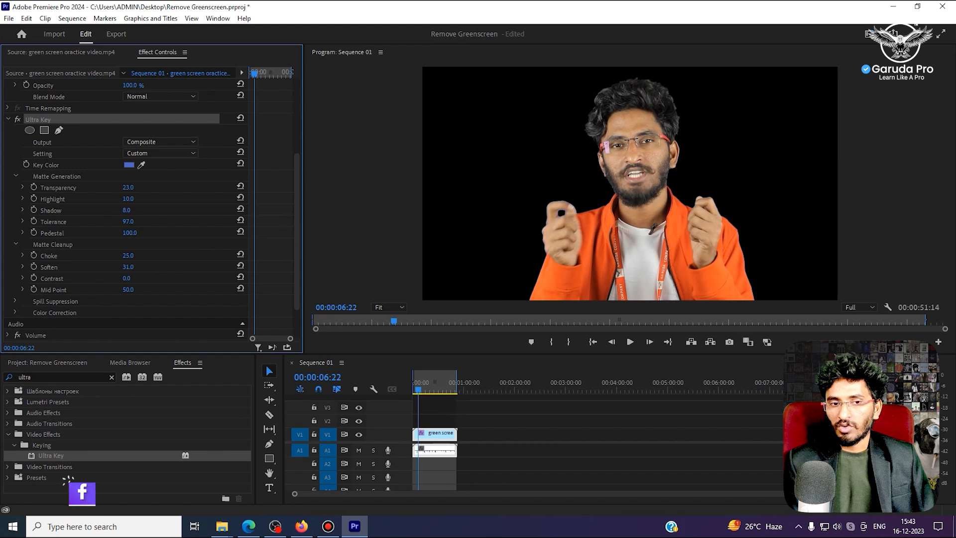
left_click_drag(128, 292, 129, 291)
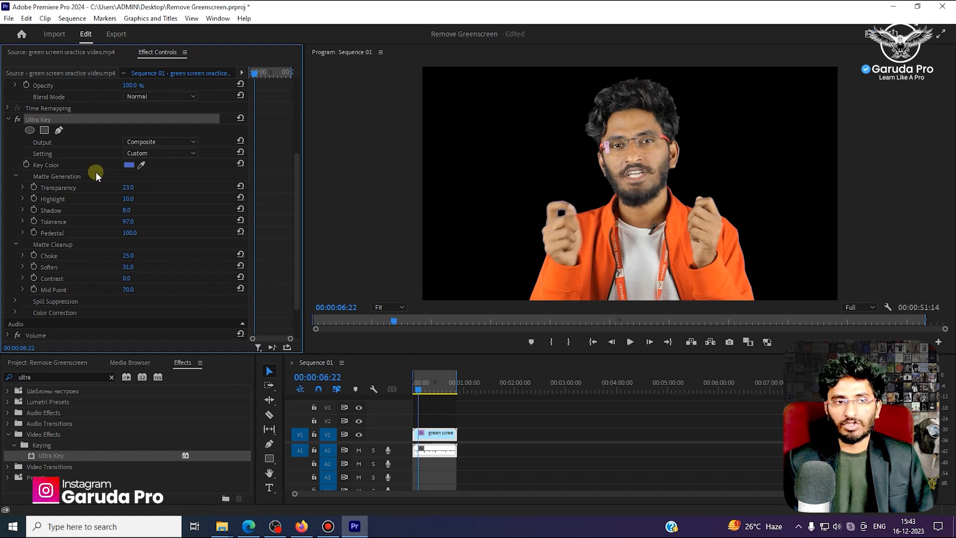
- Collapse the Ultra Key, Motion and Opacity settings of the green screen clip
left_click(8, 119)
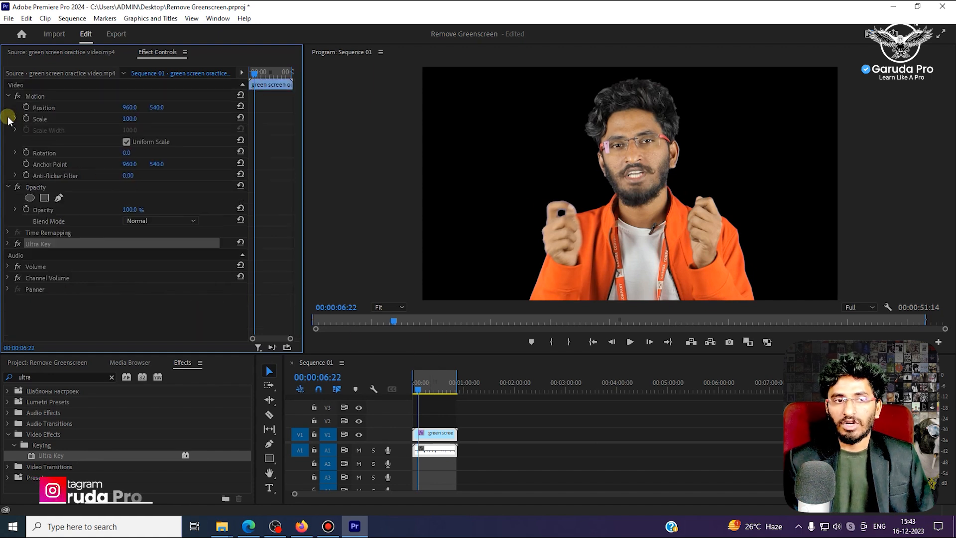
left_click(7, 96)
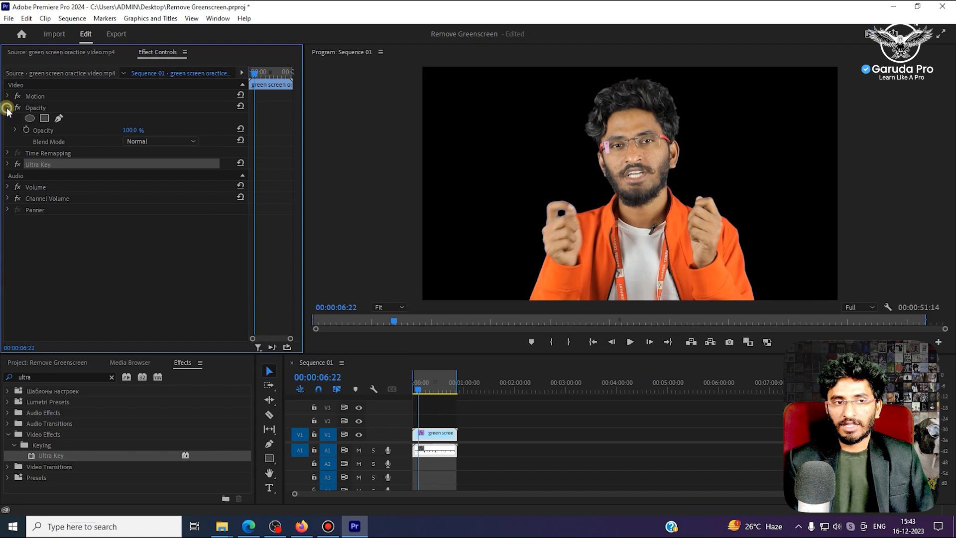
left_click(7, 107)
left_click(118, 301)
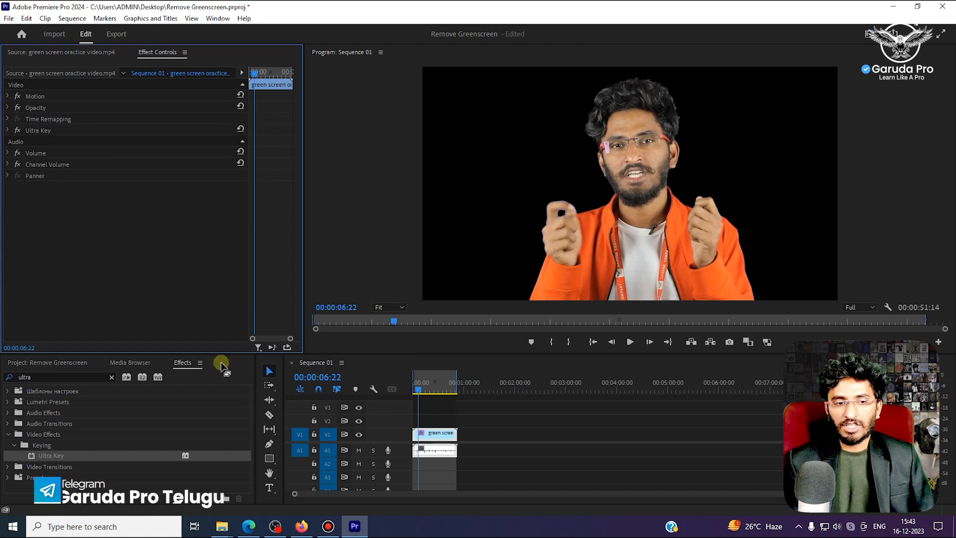
- Clear the effects search, bring up the project items and move the keyed clip's video up to track V2
left_click(111, 377)
left_click(70, 363)
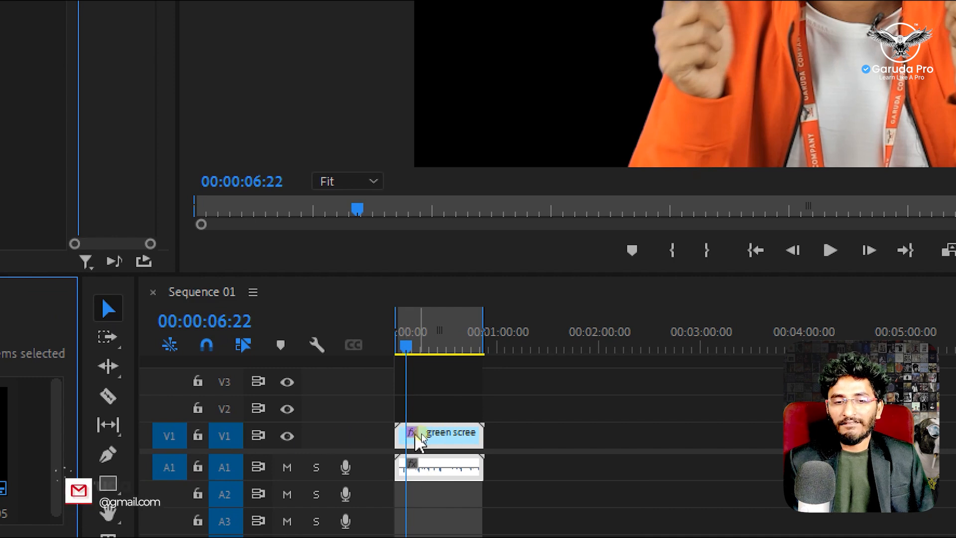
left_click_drag(418, 436, 415, 416)
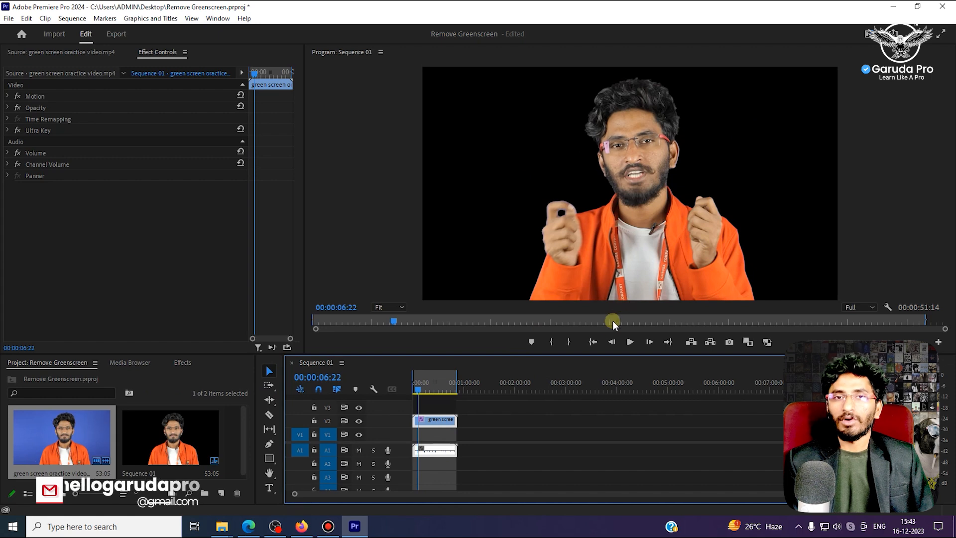
- Enlarge the project items area and import the wp7110739 video-editing background image from the Downloads folder
scroll(205, 438, "down", 1)
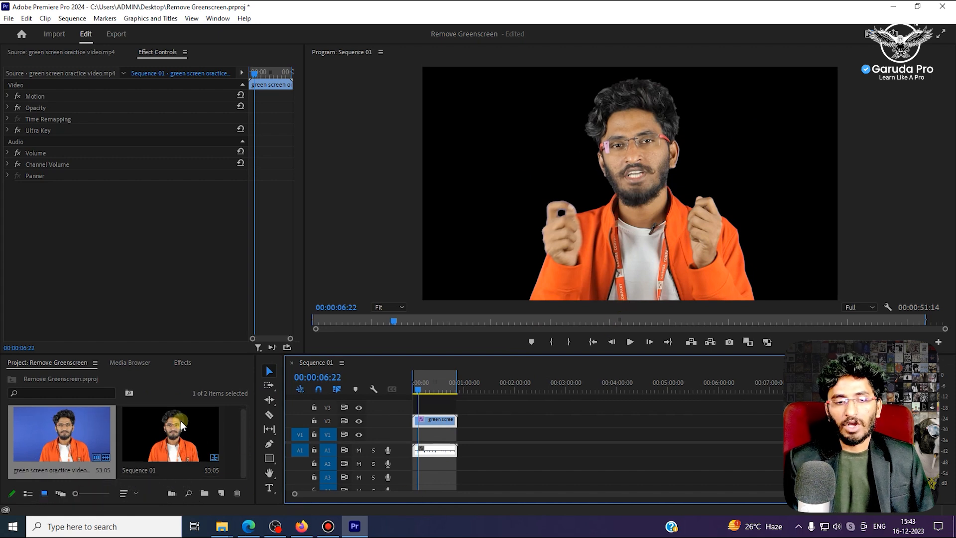
left_click_drag(169, 353, 172, 280)
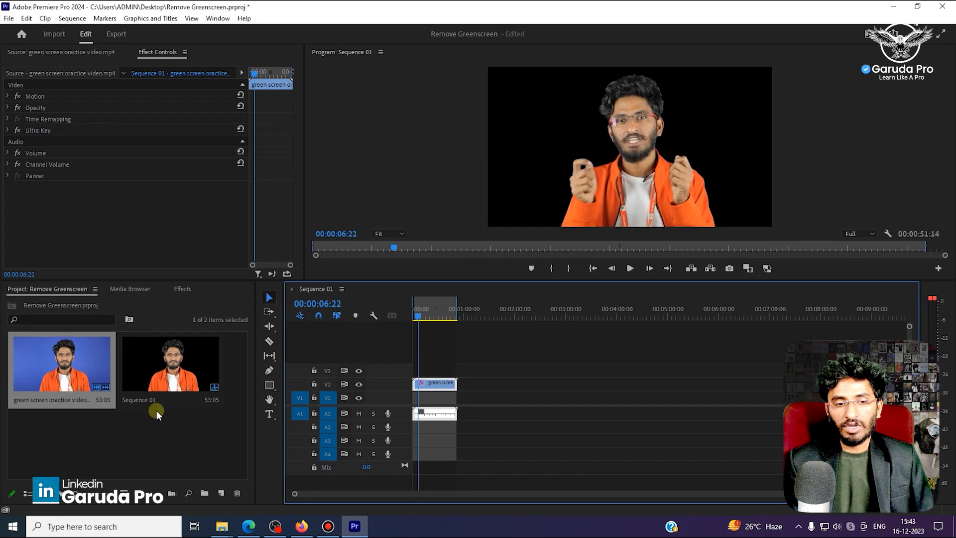
double_click(169, 450)
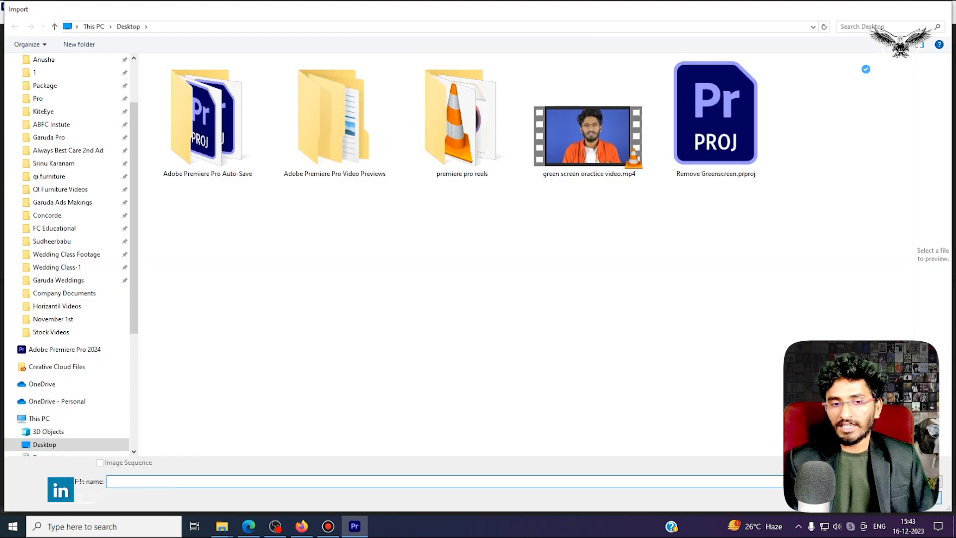
key("Escape")
right_click(178, 456)
left_click(208, 327)
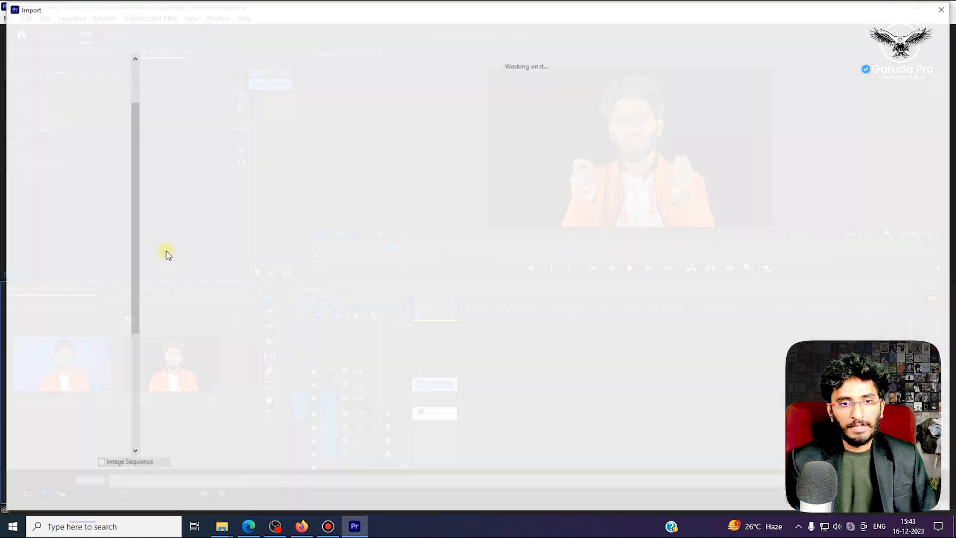
scroll(85, 145, "up", 3)
left_click(49, 94)
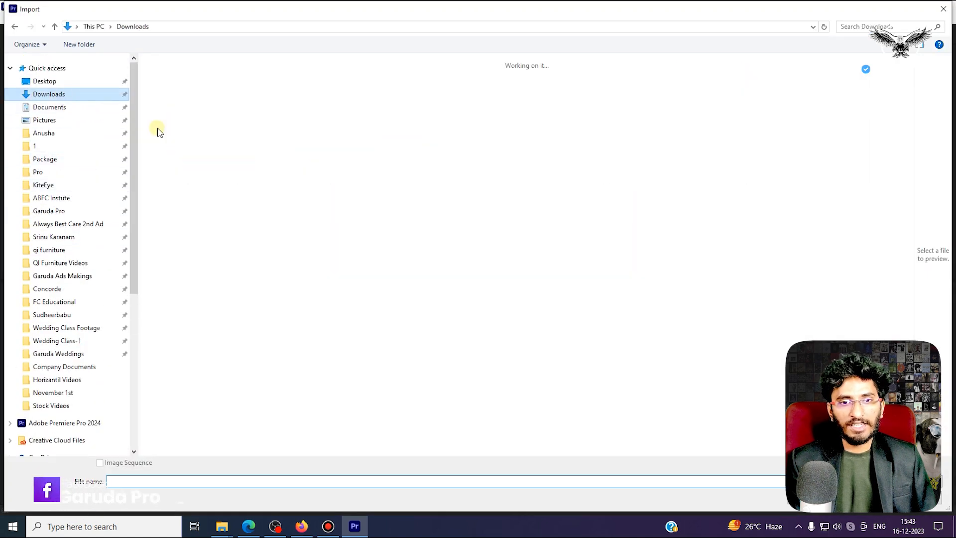
left_click(188, 124)
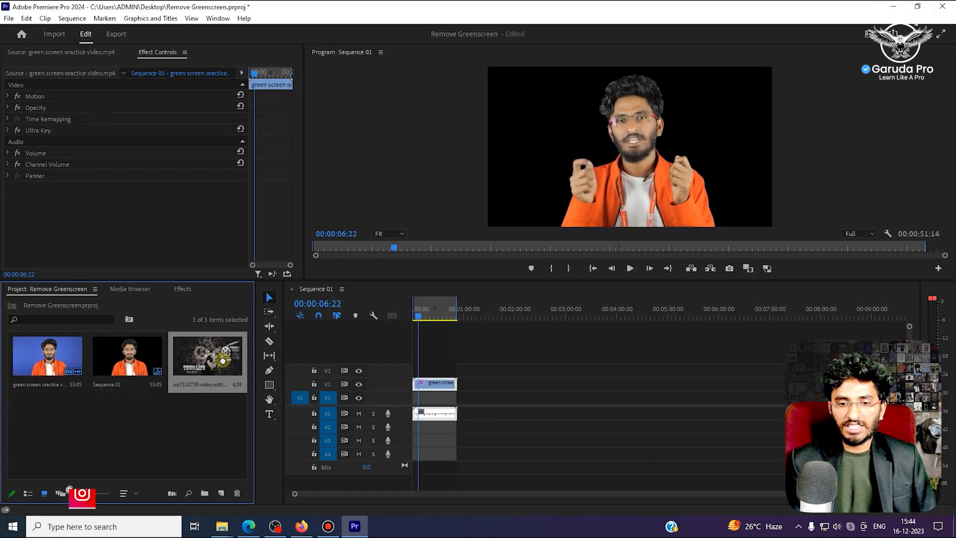
- Place the background image at the start of track V1 beneath the keyed clip and extend it to the clip's end
left_click_drag(423, 402, 414, 399)
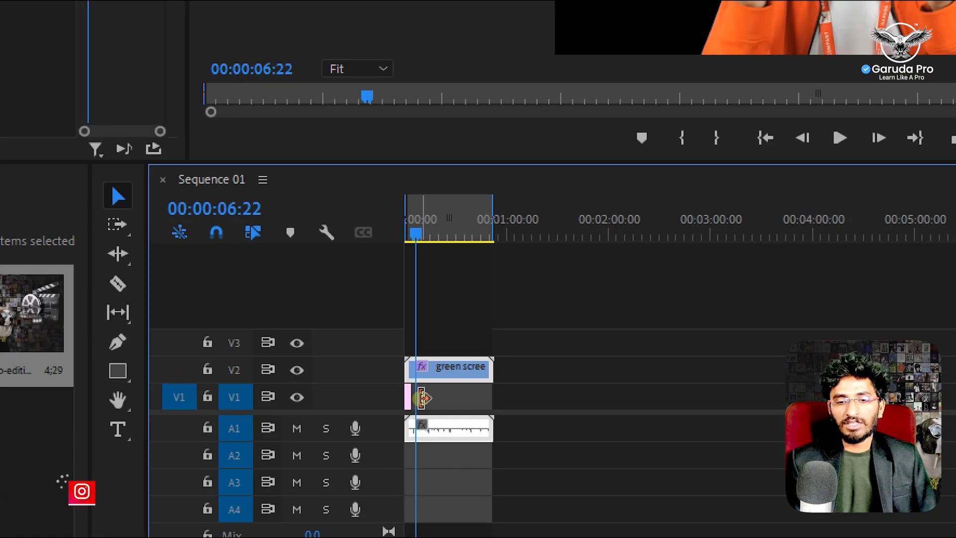
mouse_move(422, 398)
left_mouse_down()
mouse_move(510, 397)
mouse_move(414, 396)
left_mouse_up()
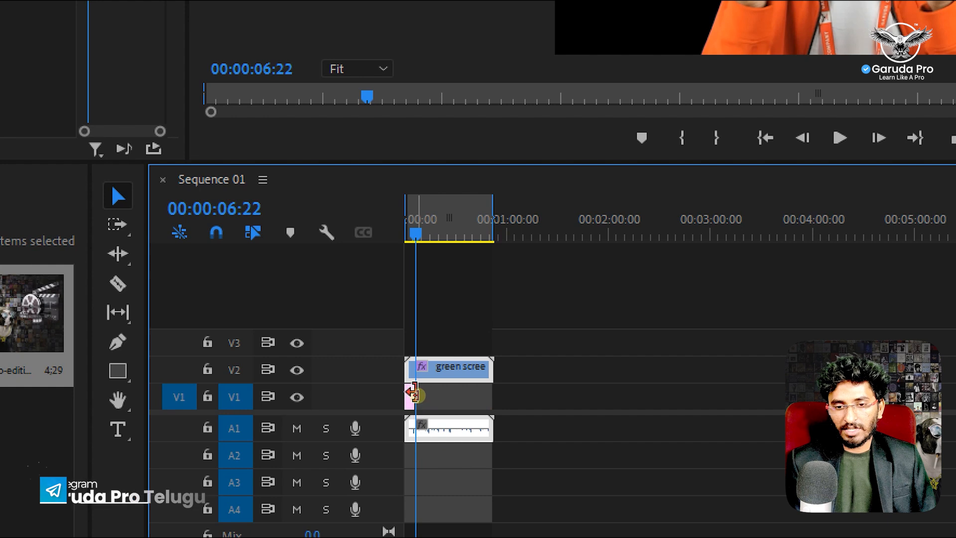
left_click_drag(420, 394, 508, 399)
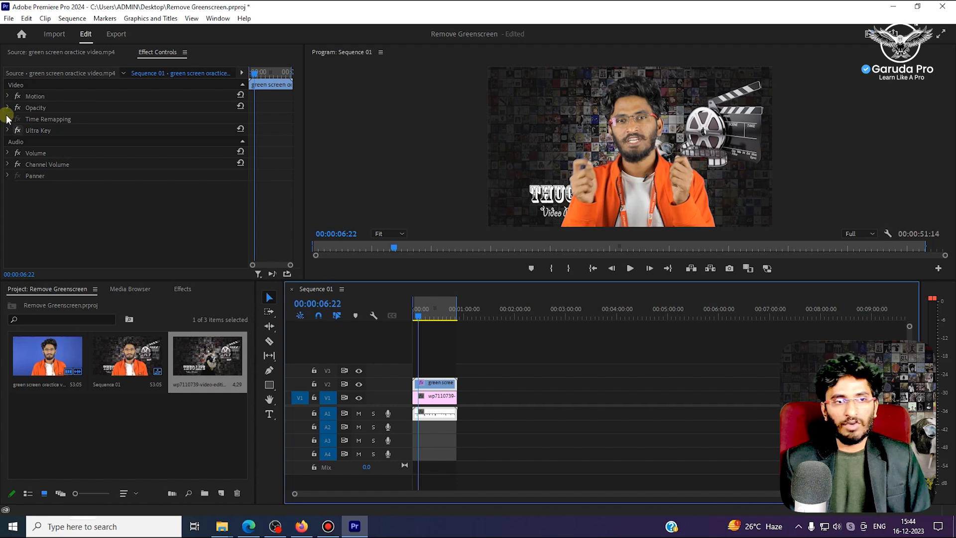
- Set the keyed clip's horizontal Position to 616 and play the sequence from the start
left_click(7, 97)
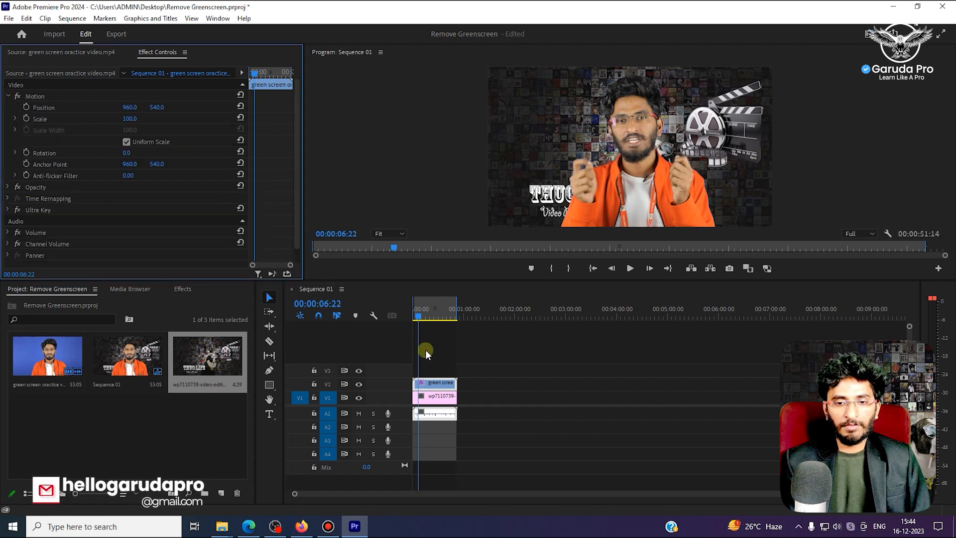
left_click(429, 396)
left_click(430, 384)
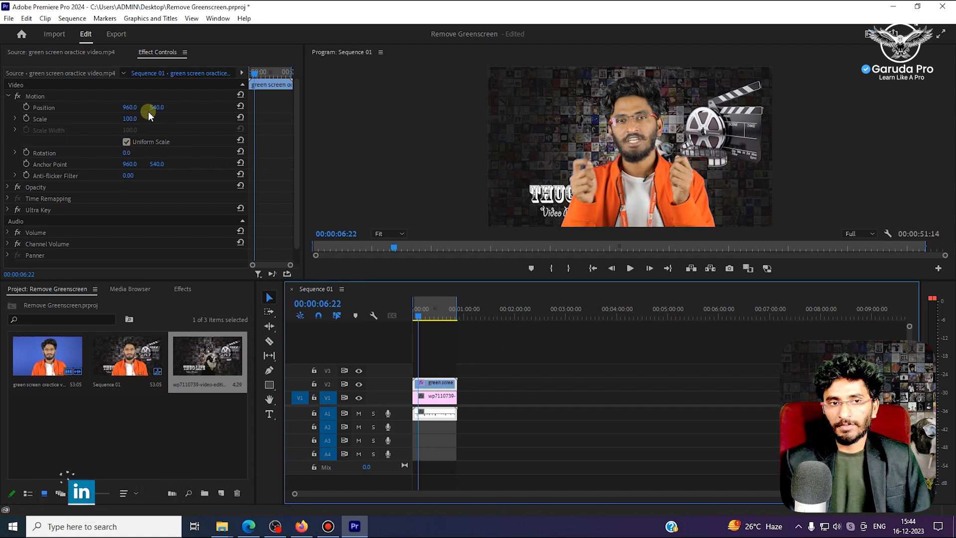
left_click_drag(130, 107, 44, 107)
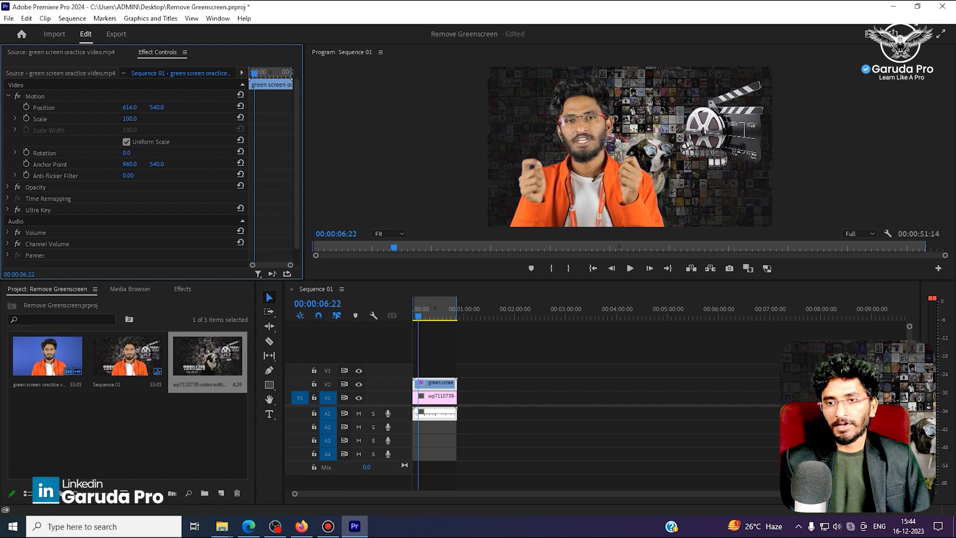
left_click(415, 316)
key("space")
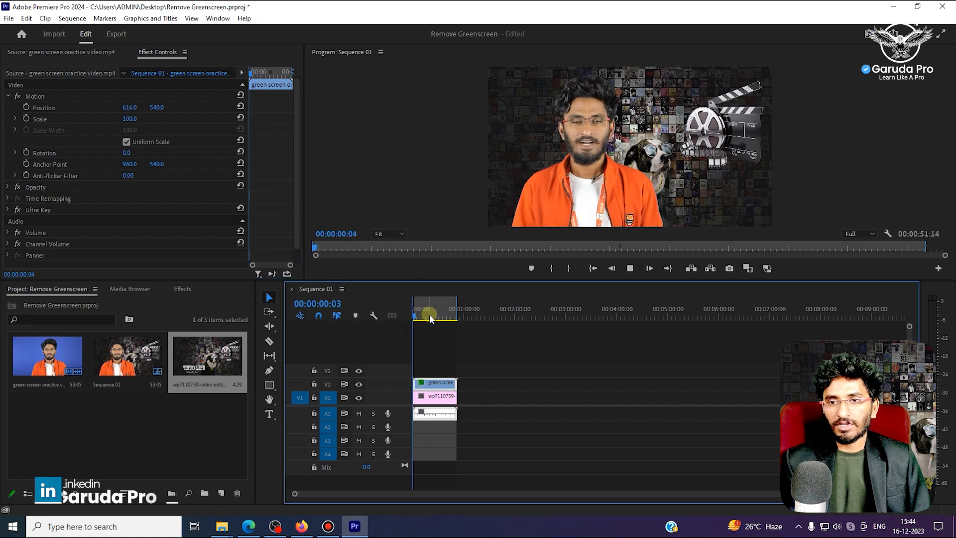